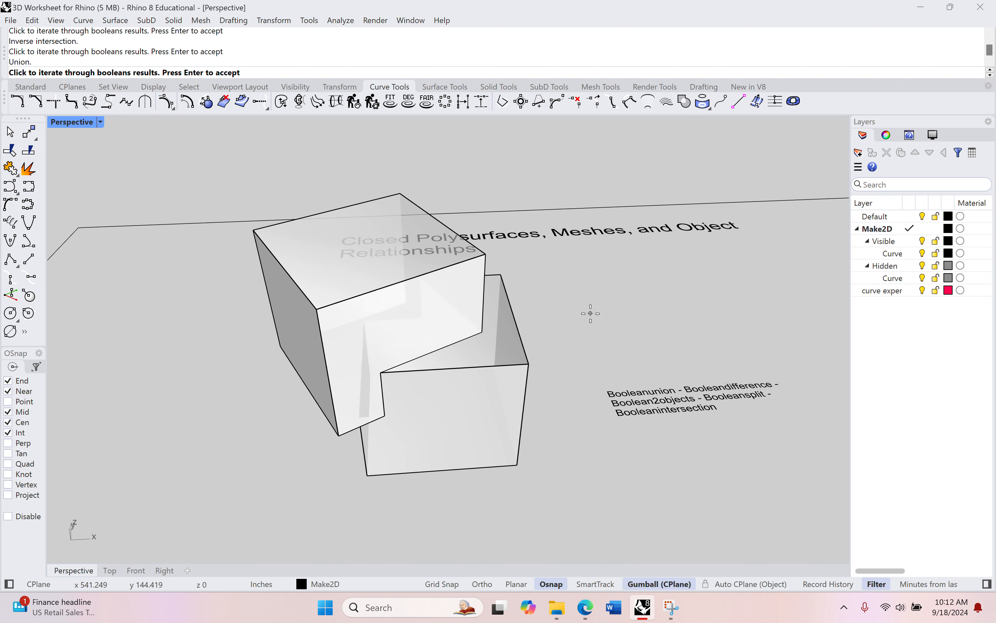
Cycle through the Boolean2Objects results for the two overlapping boxes and accept one
click(591, 313)
click(591, 313)
click(591, 313)
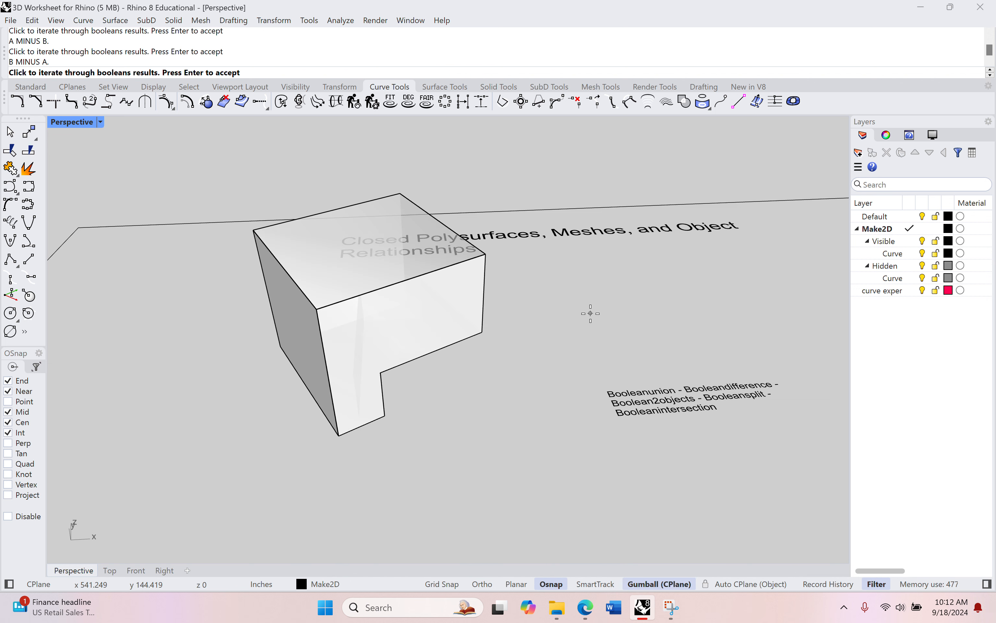
click(590, 313)
click(591, 313)
key(Return)
Undo the accepted Boolean result on the two boxes
scroll(556, 347, up, 5)
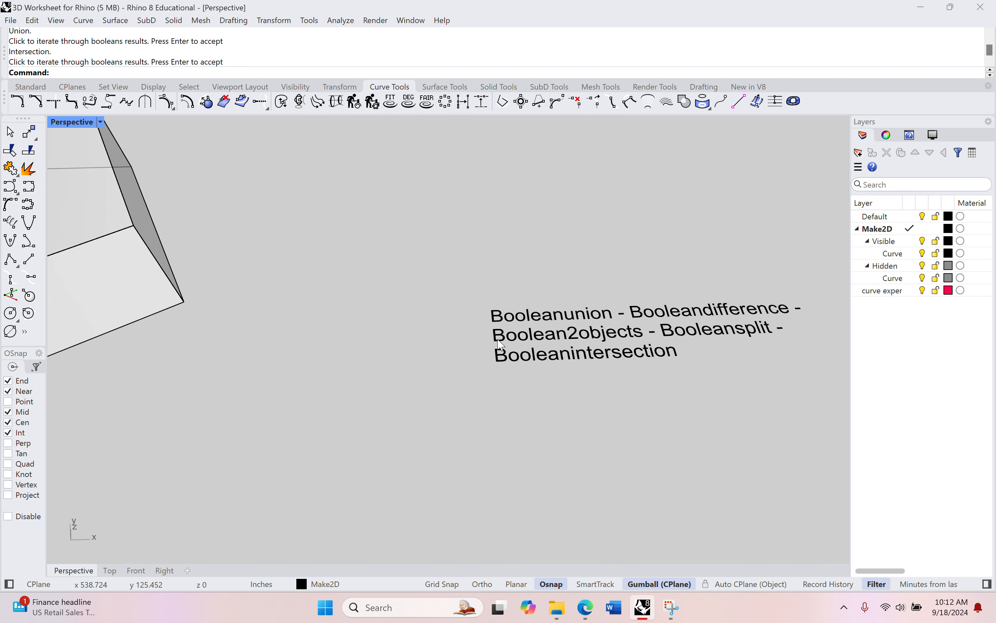
scroll(498, 339, down, 7)
key(ctrl+z)
click(474, 354)
key(Delete)
key(ctrl+z)
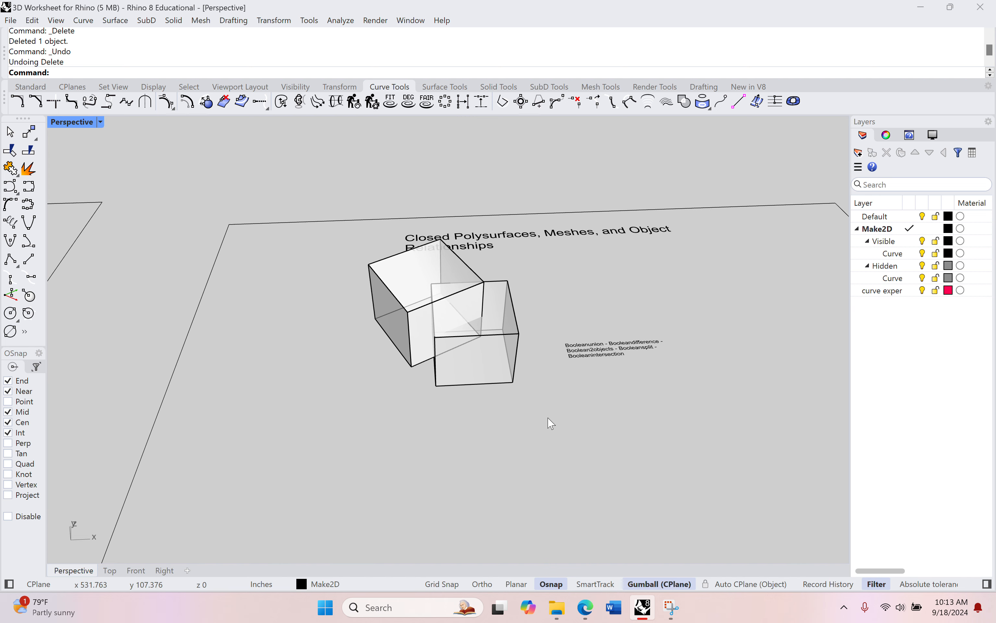
Pan and zoom around the model to examine the boxes and the two mesh objects
shift+right_drag(551, 423, 423, 206)
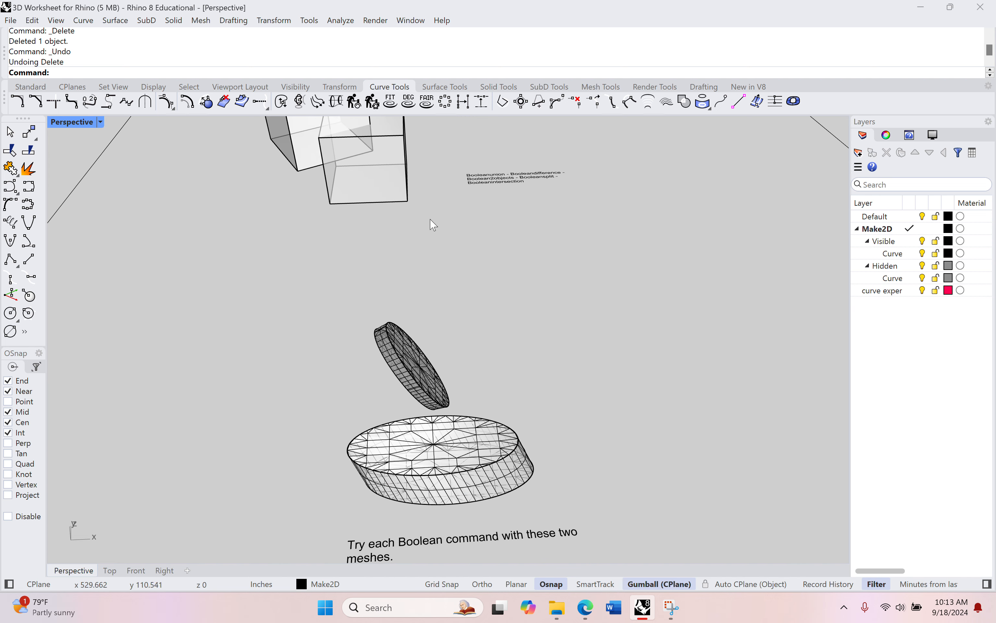
scroll(485, 369, up, 10)
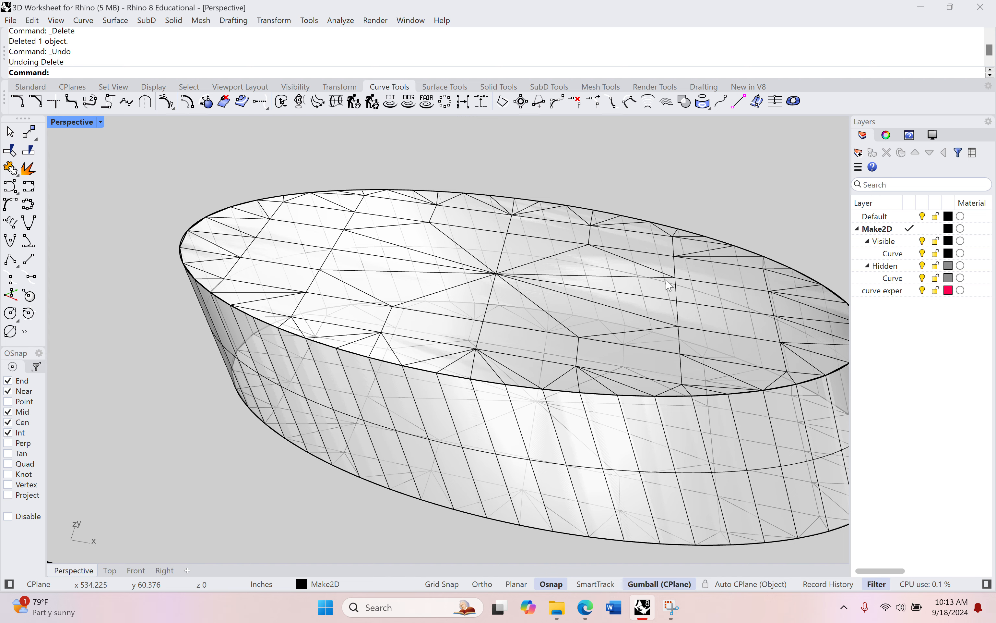
right_drag(659, 349, 601, 343)
scroll(566, 288, down, 5)
scroll(562, 282, down, 6)
right_drag(562, 284, 486, 255)
scroll(480, 318, up, 8)
shift+right_drag(585, 481, 459, 315)
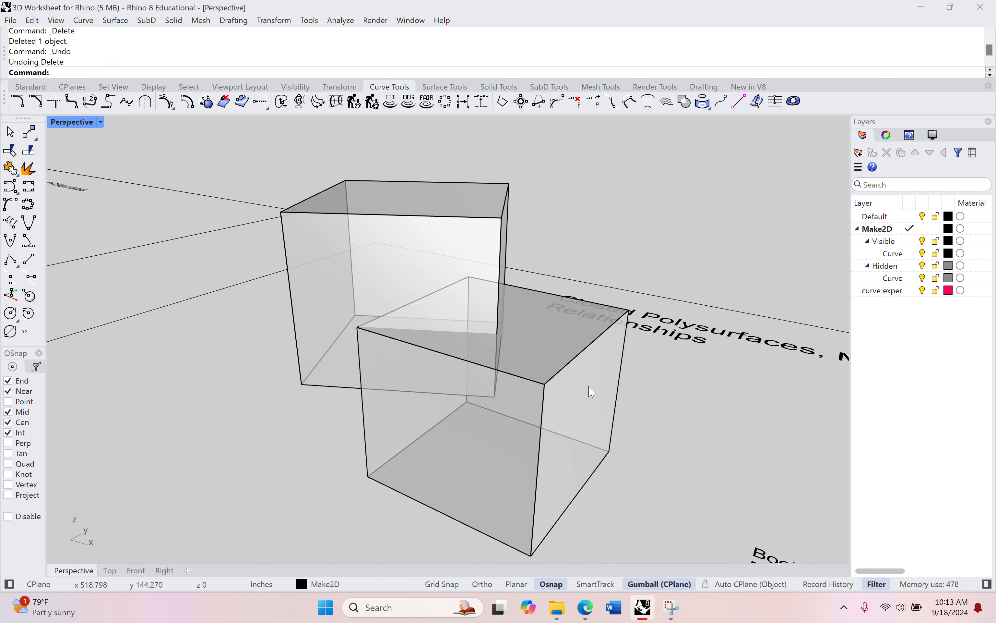
scroll(499, 436, down, 5)
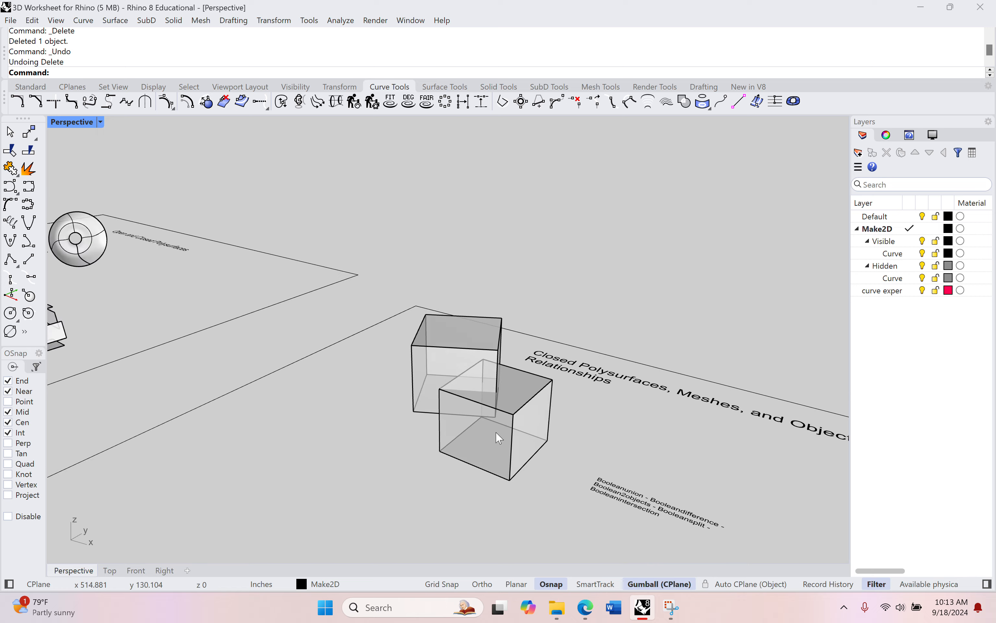
shift+right_drag(454, 511, 566, 283)
scroll(385, 429, up, 7)
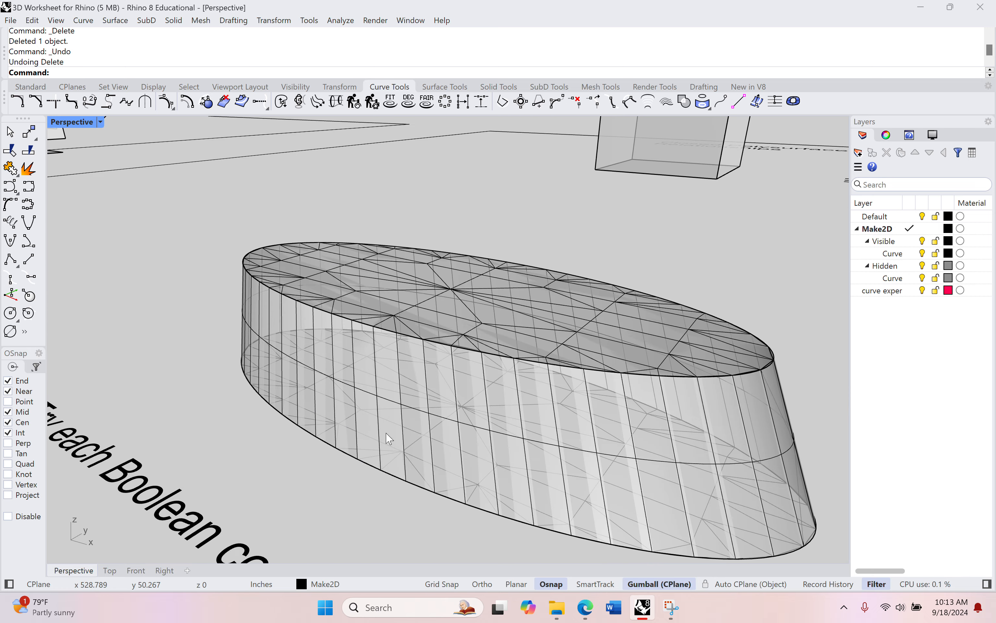
scroll(545, 431, down, 6)
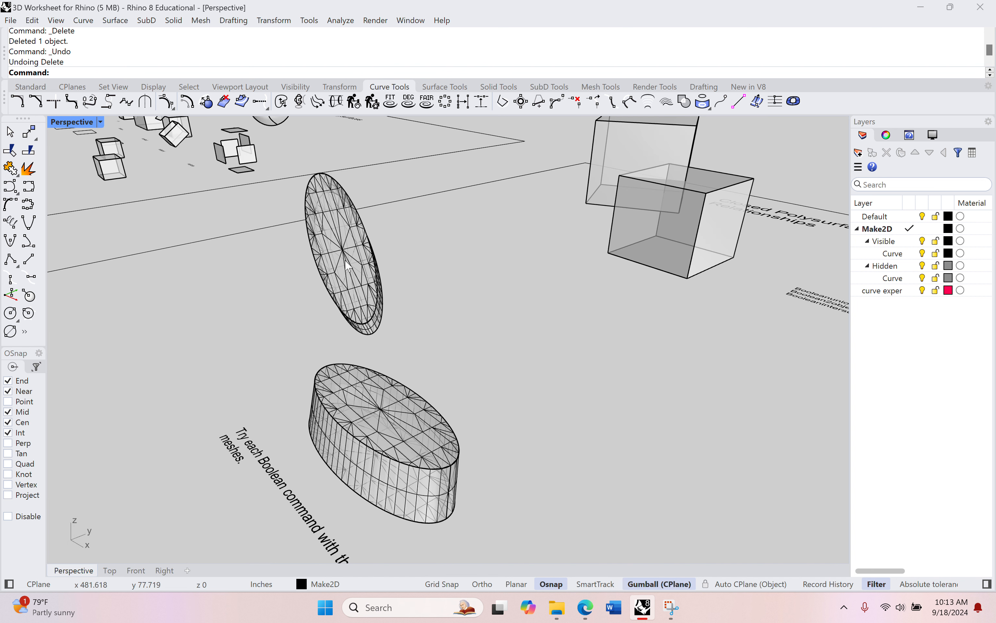
Delete the extra closed elliptical polysurface next to the meshes
click(348, 266)
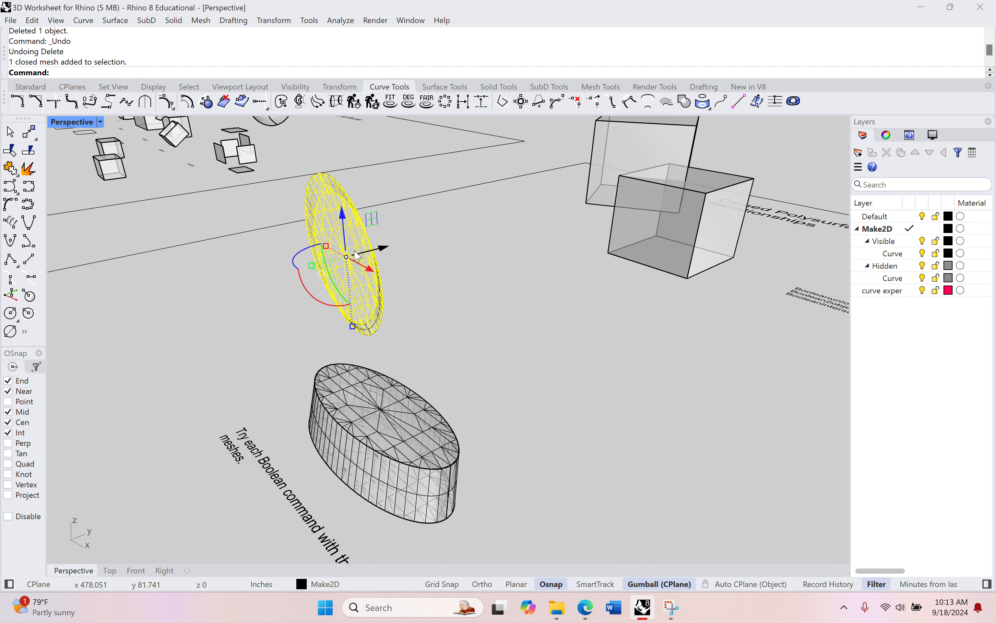
scroll(546, 453, up, 6)
click(617, 211)
key(Delete)
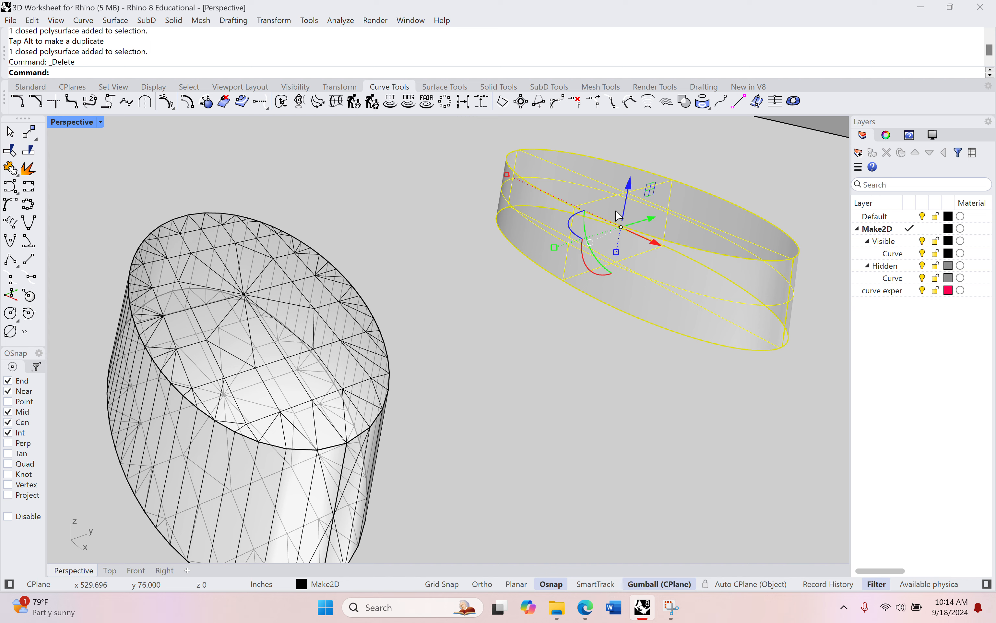
Move the tilted disk mesh down so it cuts into the elliptical mesh
scroll(576, 237, down, 8)
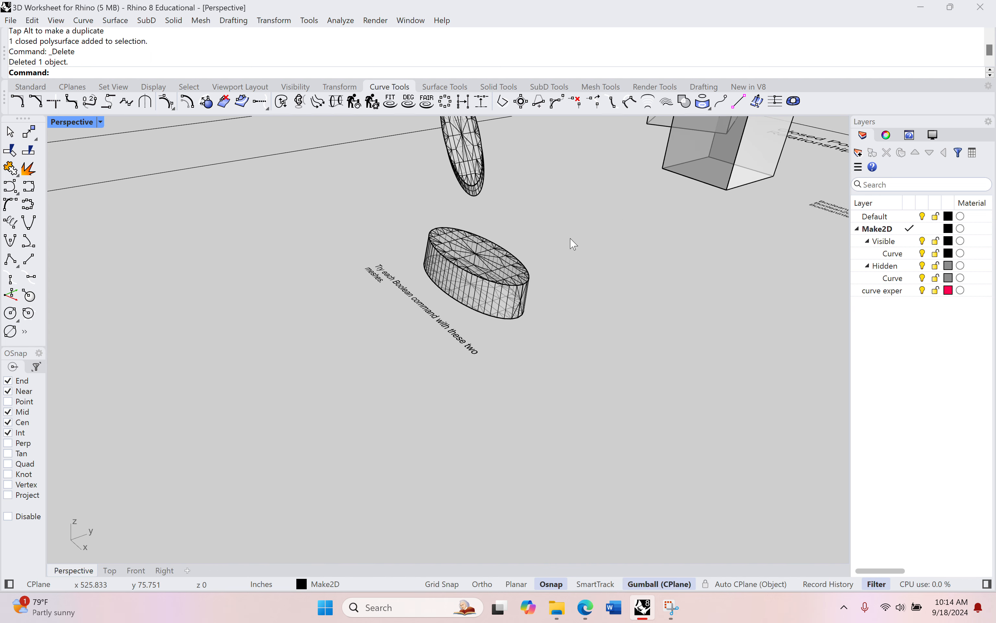
shift+right_drag(570, 241, 611, 345)
right_drag(627, 385, 624, 345)
right_drag(615, 303, 702, 306)
shift+right_drag(702, 305, 622, 344)
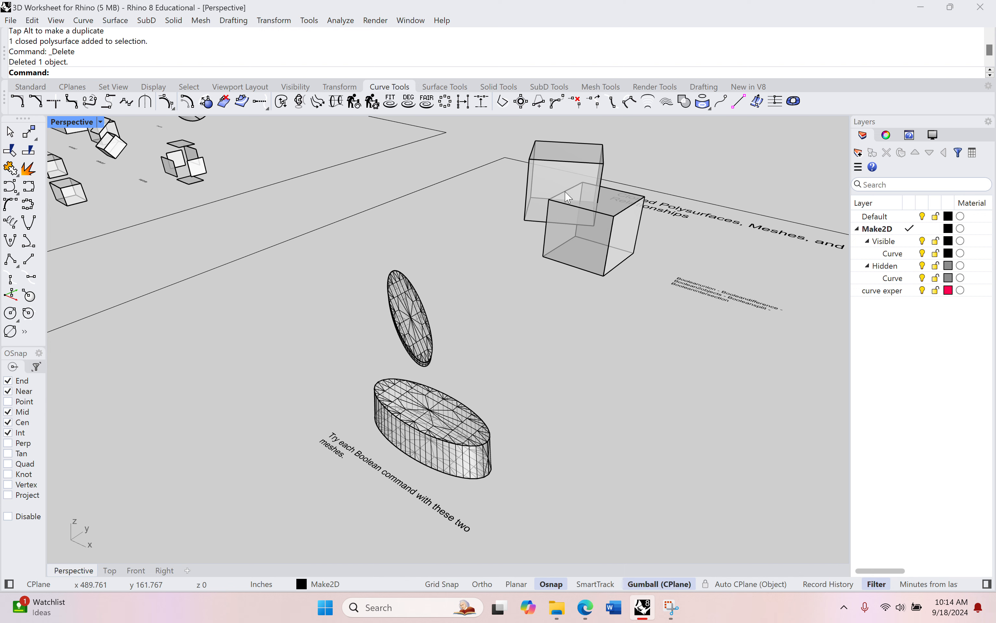
scroll(478, 324, up, 4)
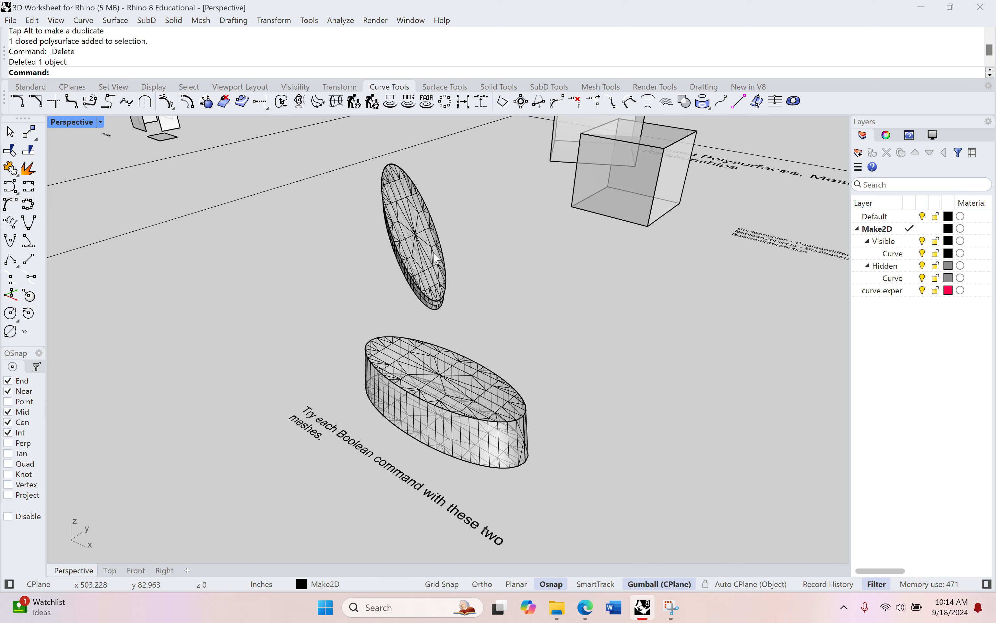
click(411, 220)
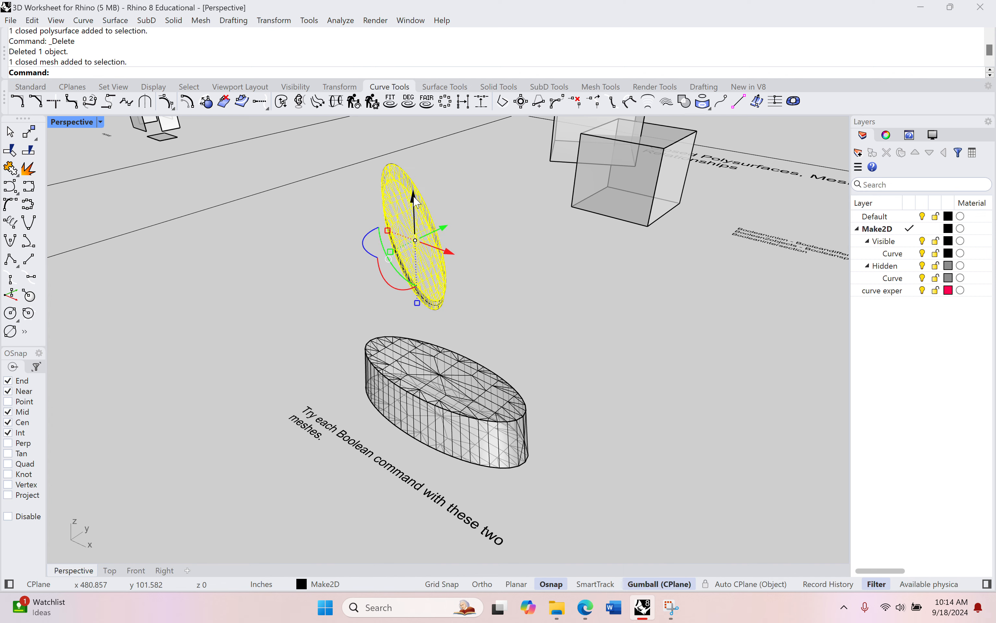
drag(412, 201, 420, 304)
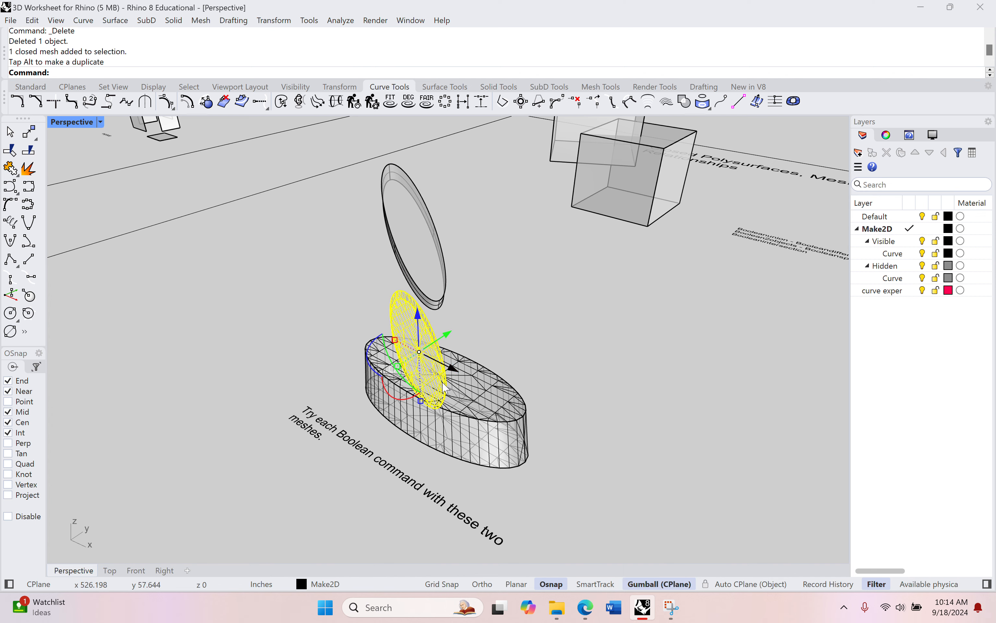
right_drag(459, 471, 486, 466)
Delete the leftover disk copy above the elliptical mesh
click(424, 188)
key(Delete)
scroll(449, 215, up, 5)
shift+right_drag(454, 219, 511, 282)
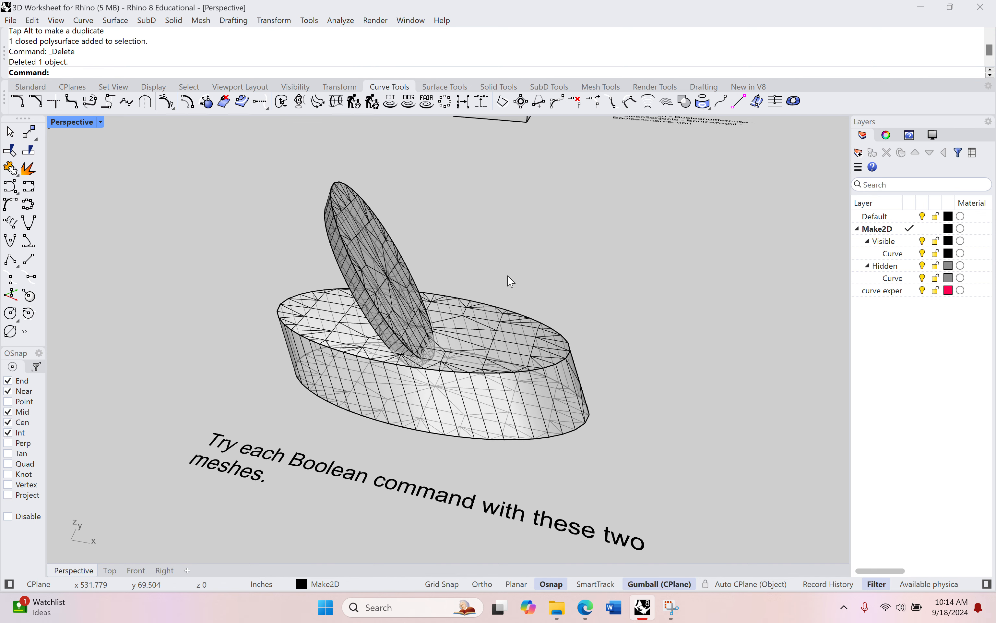
Union the tilted disk and the elliptical mesh with MeshBooleanUnion
text(MeshBoolean)
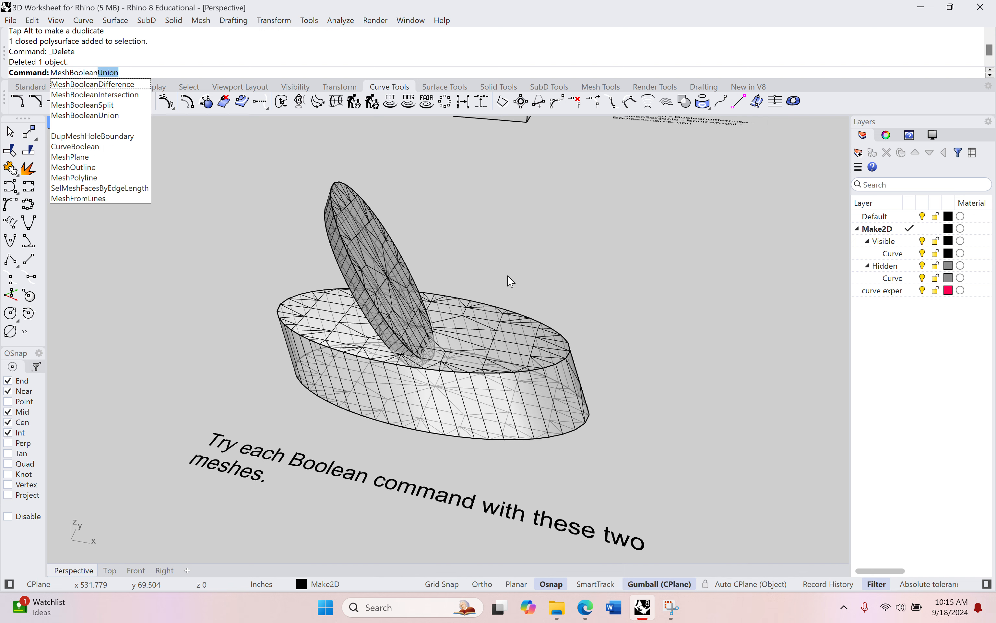
text(Union)
key(Return)
click(391, 271)
click(486, 362)
key(Return)
Zoom in and select the unioned mesh to inspect the joined result
scroll(431, 366, up, 7)
click(101, 121)
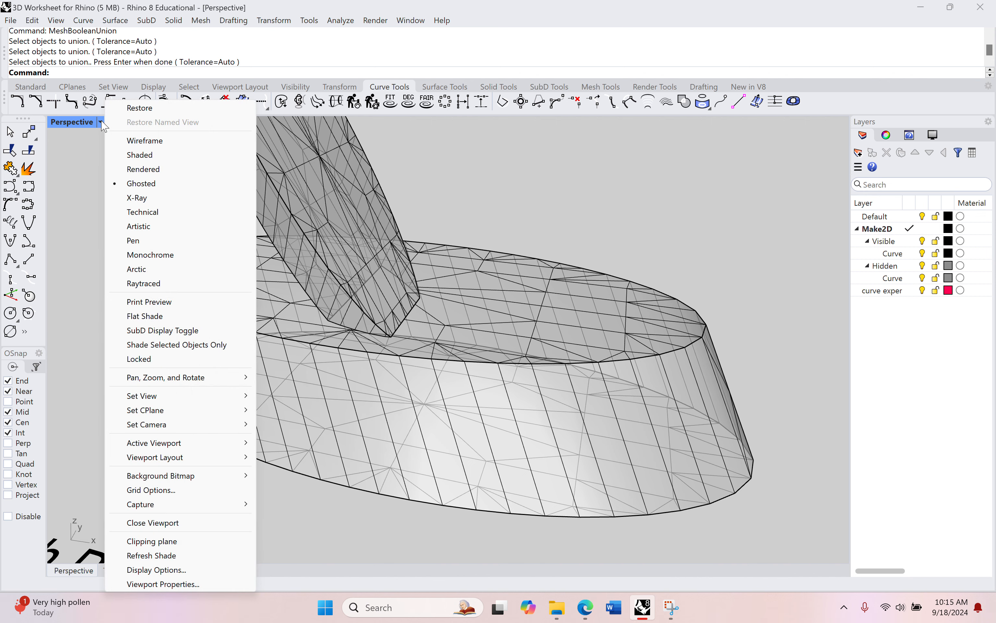
click(102, 121)
click(102, 121)
click(502, 238)
right_drag(503, 238, 387, 348)
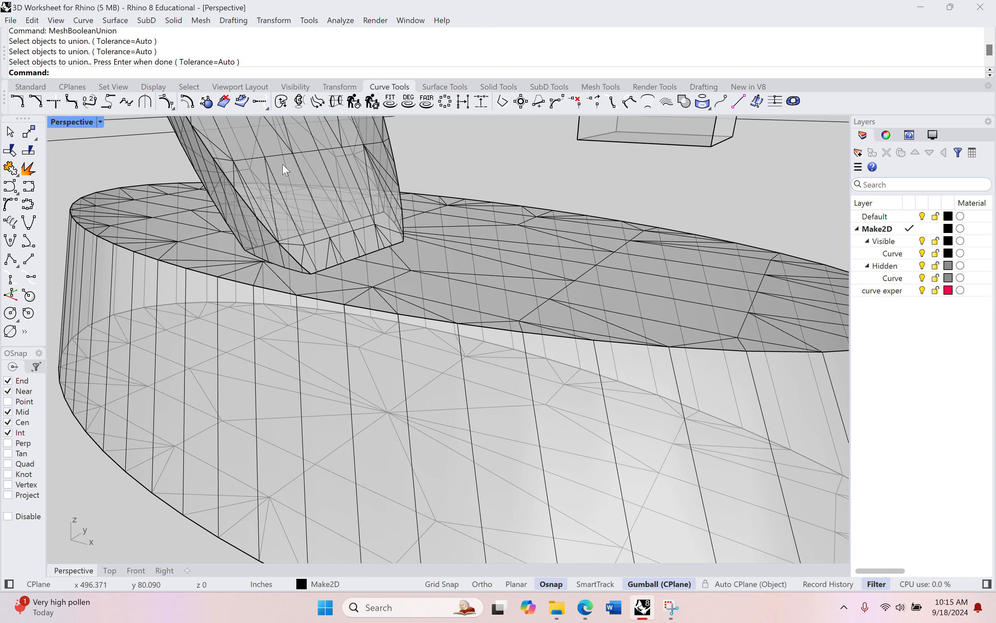
right_drag(375, 308, 527, 249)
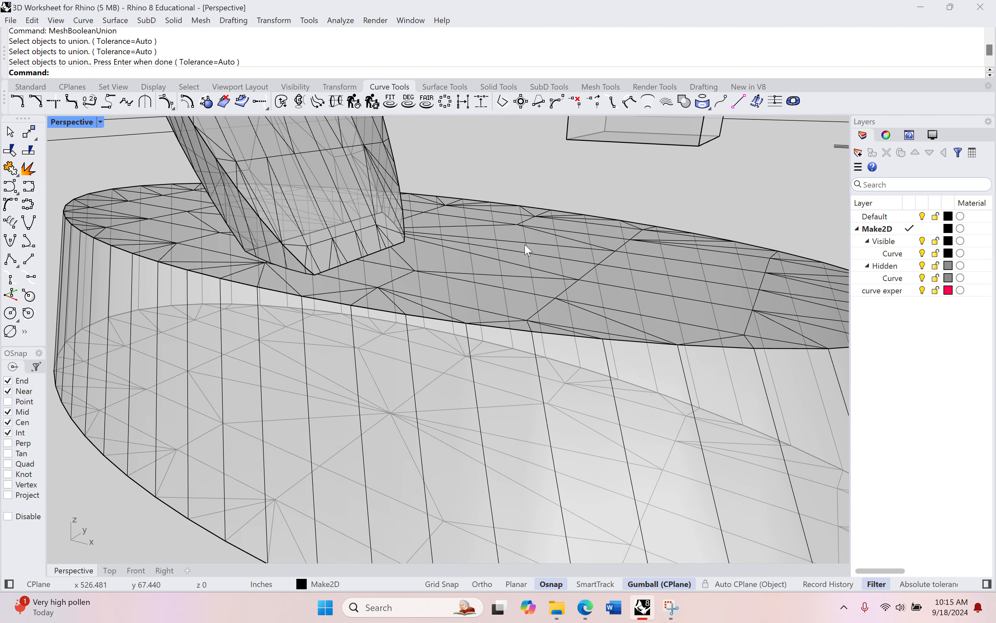
click(534, 240)
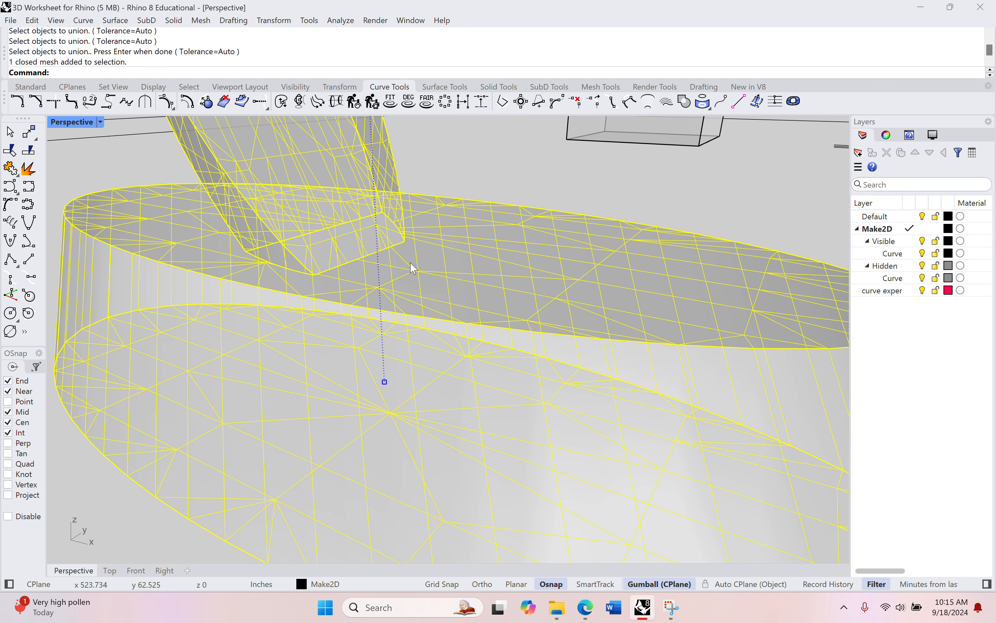
scroll(412, 264, down, 5)
shift+right_drag(412, 237, 431, 301)
click(459, 224)
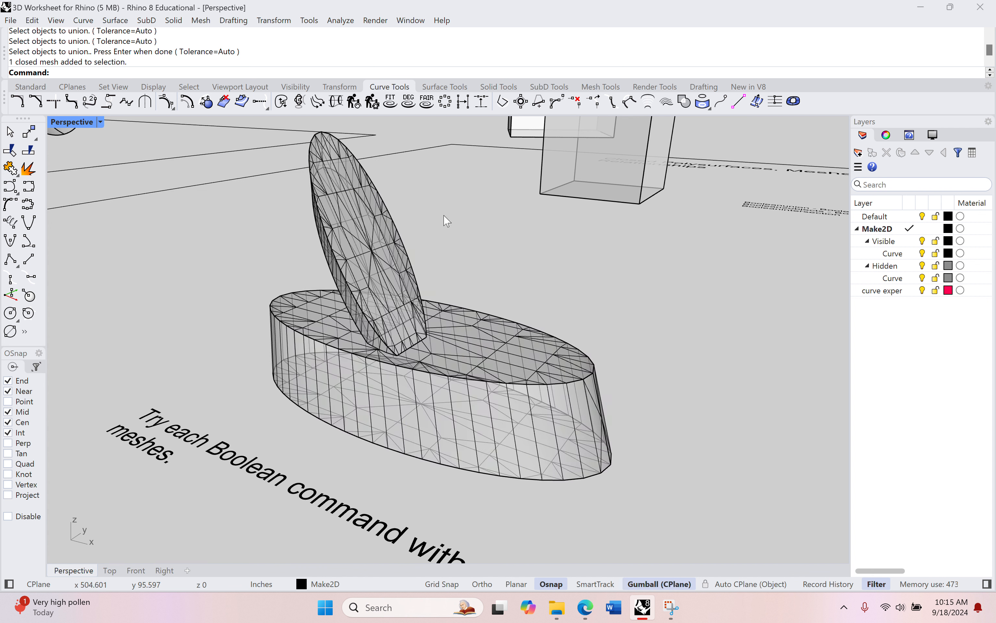
click(334, 180)
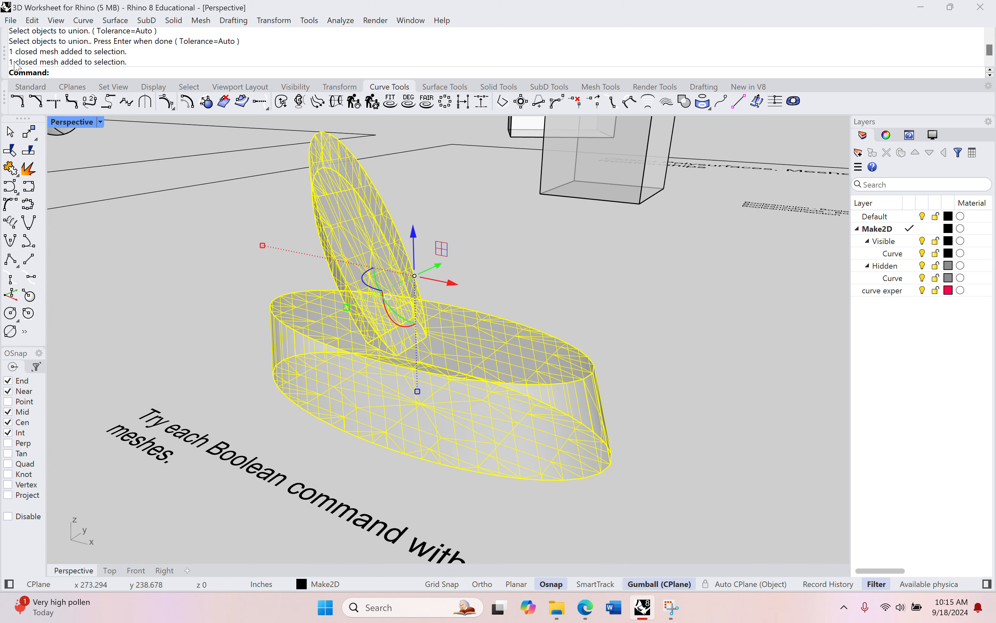
click(516, 280)
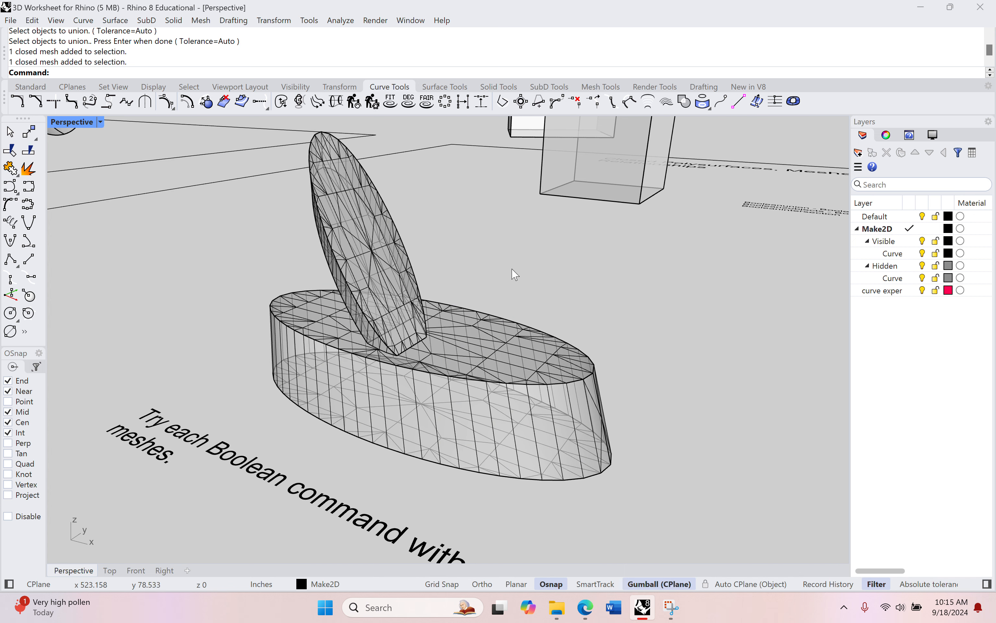
Undo the mesh Boolean union
key(ctrl+z)
click(381, 259)
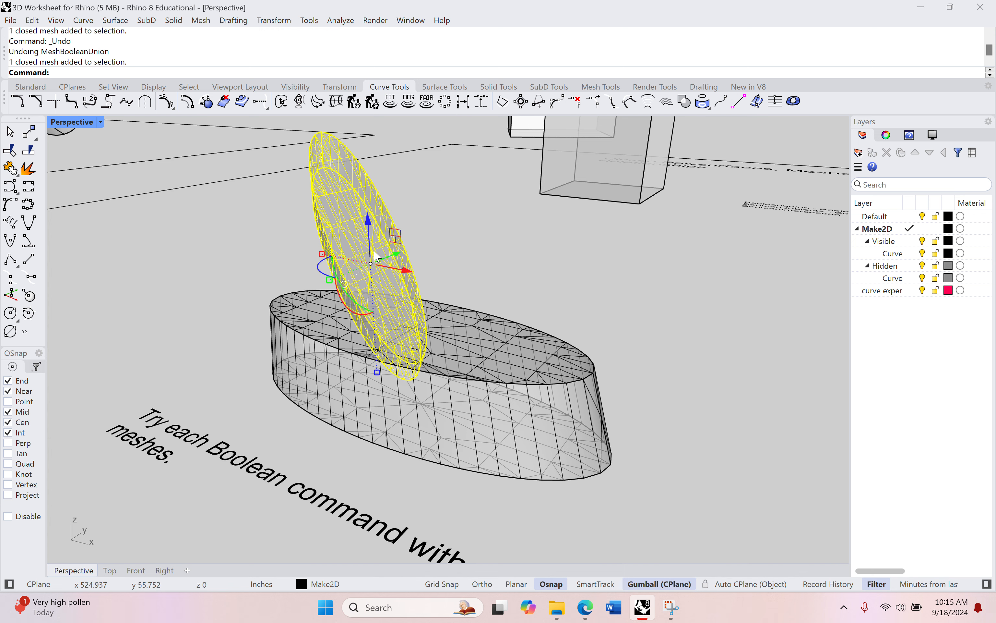
click(503, 368)
click(478, 246)
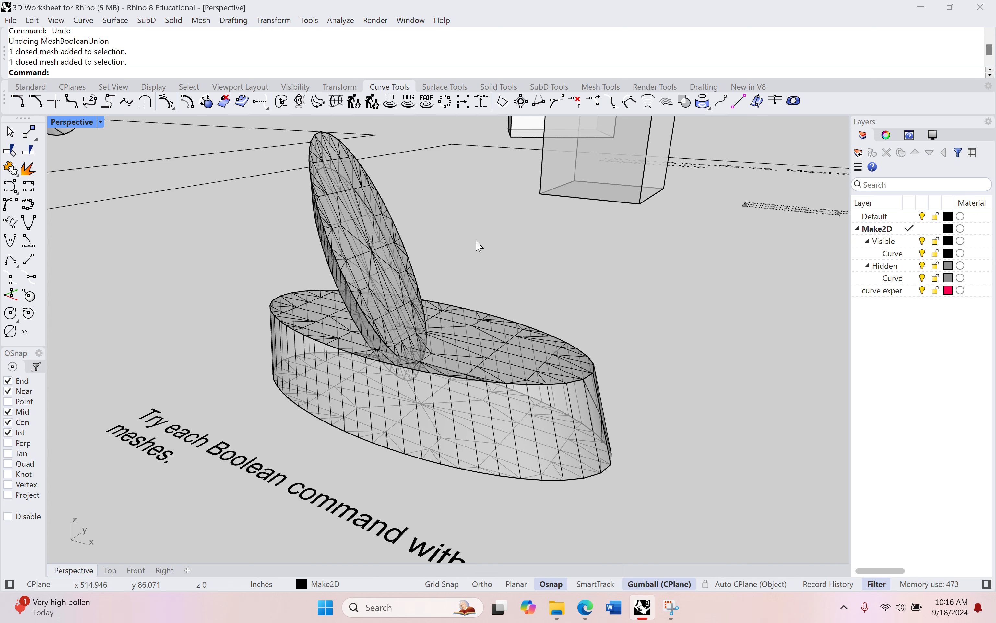
Subtract the tilted disk from the elliptical mesh with MeshBooleanDifference
text(Mesh)
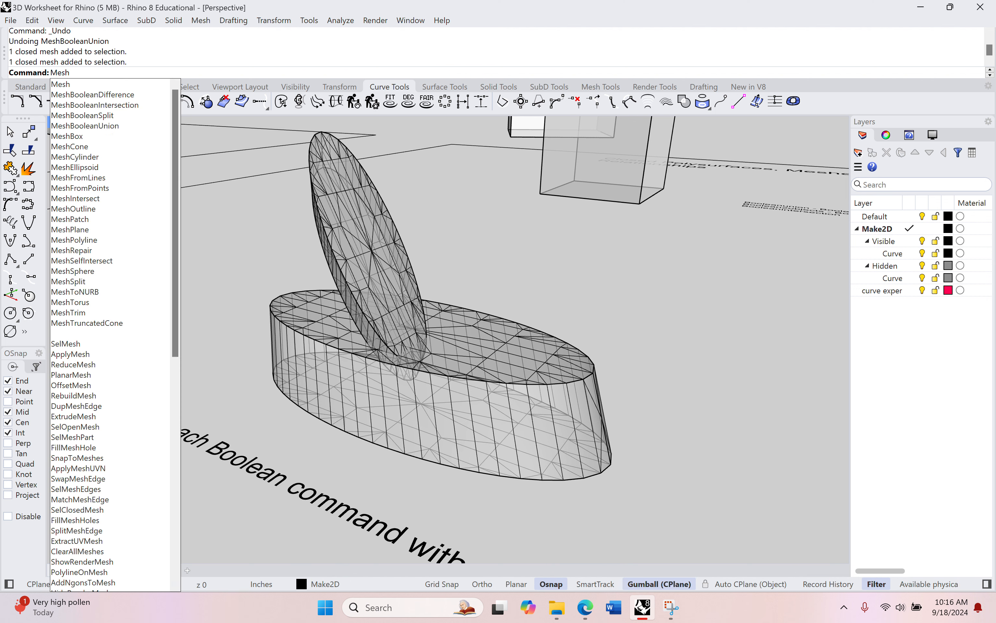
text(BooleanDifference)
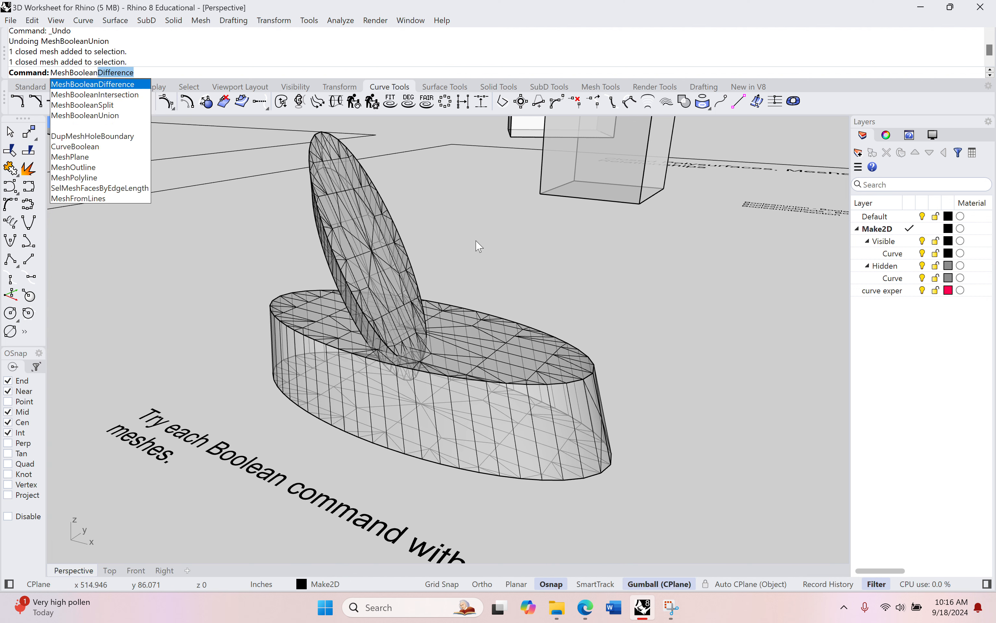
key(Return)
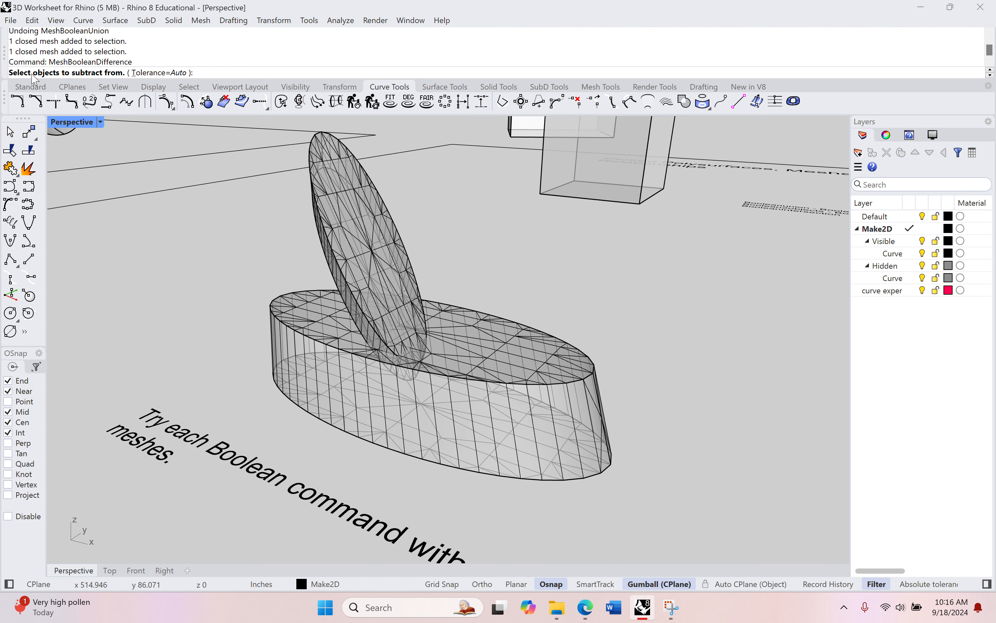
click(486, 325)
key(Return)
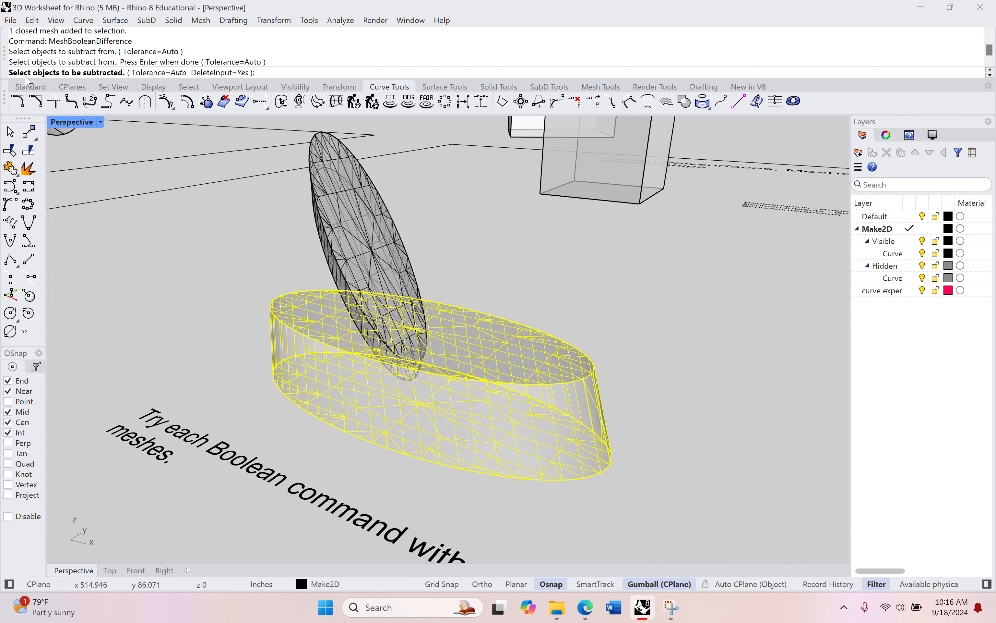
click(374, 234)
key(Return)
Undo the mesh Boolean difference
right_drag(452, 350, 527, 330)
key(ctrl+z)
click(466, 347)
click(346, 245)
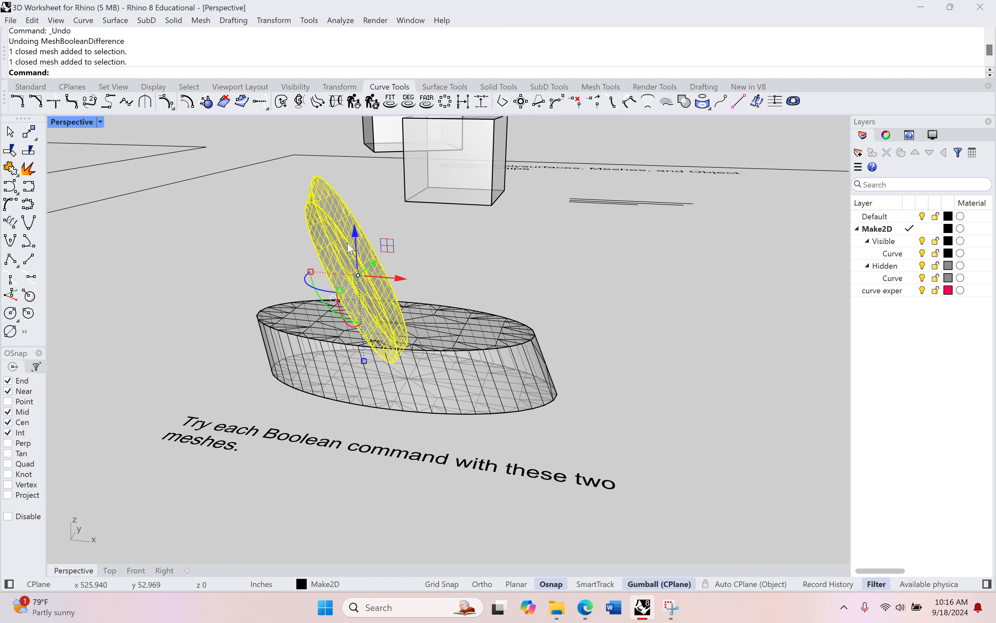
click(472, 262)
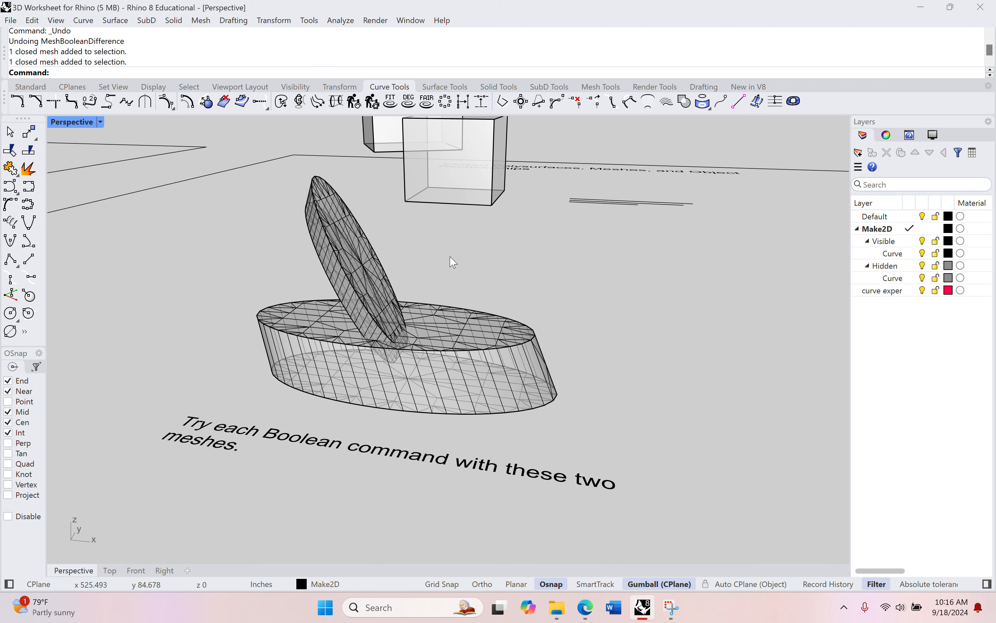
Split the elliptical mesh with the tilted disk as cutter using MeshBooleanSplit
text(MeshBooleanSplit)
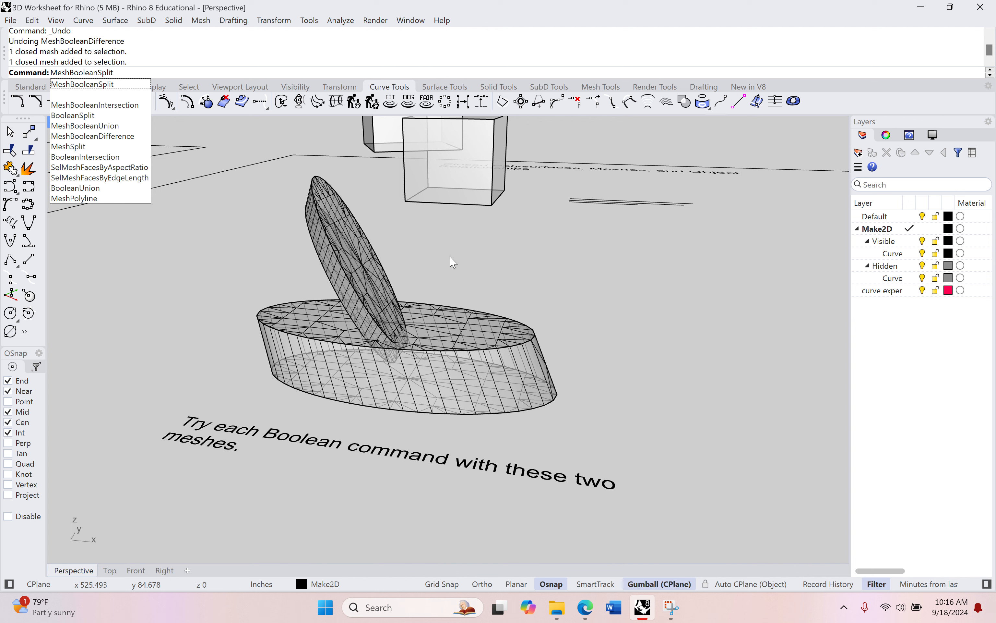
key(Return)
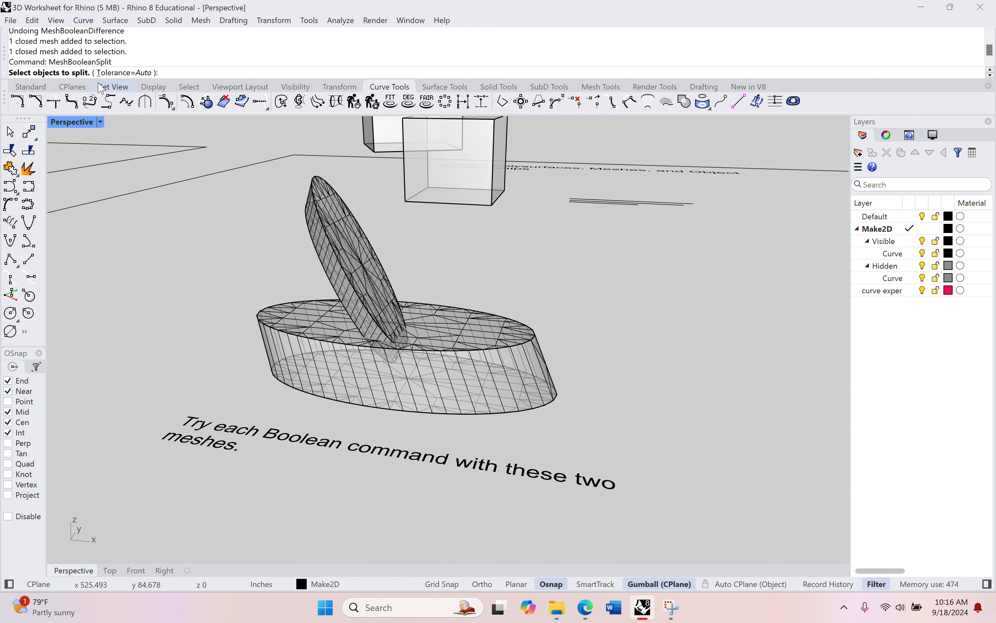
click(448, 329)
key(Return)
click(326, 230)
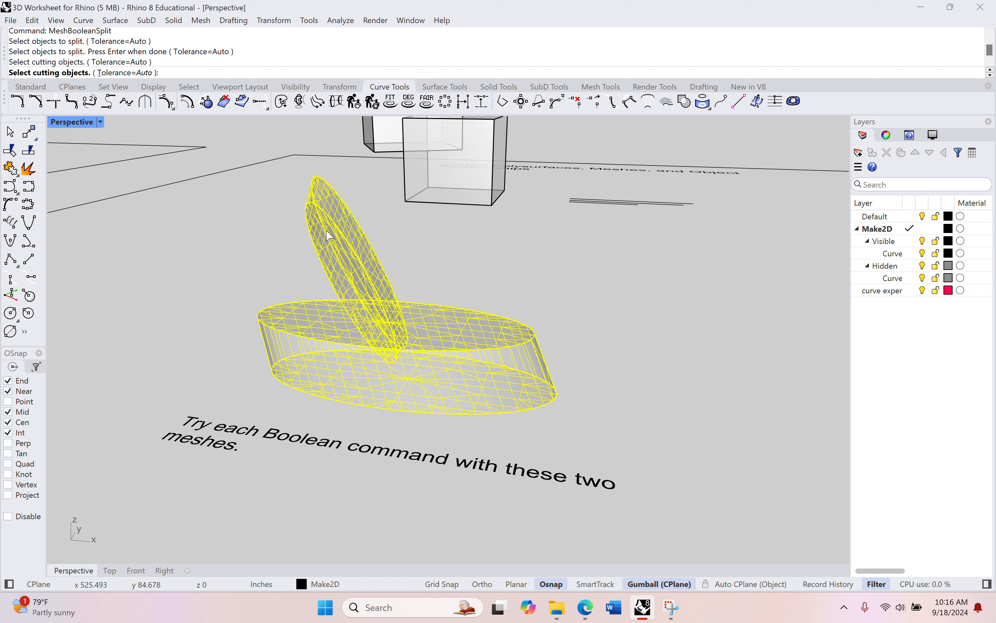
key(Return)
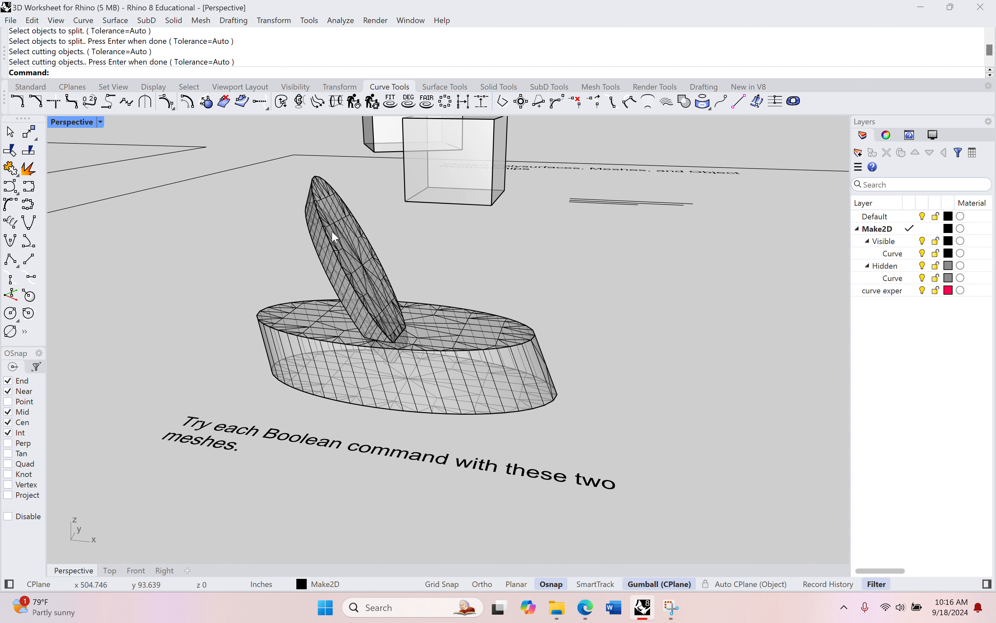
Pull the split disk and the cut-out piece away from the elliptical mesh with the gumball and zoom in to inspect them
click(348, 275)
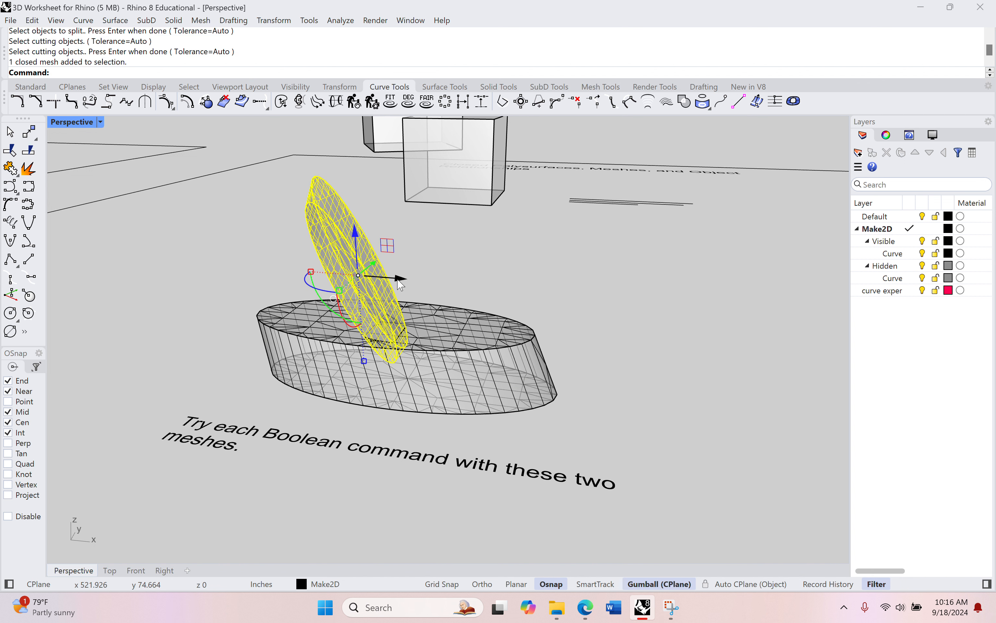
drag(348, 275, 164, 261)
click(476, 369)
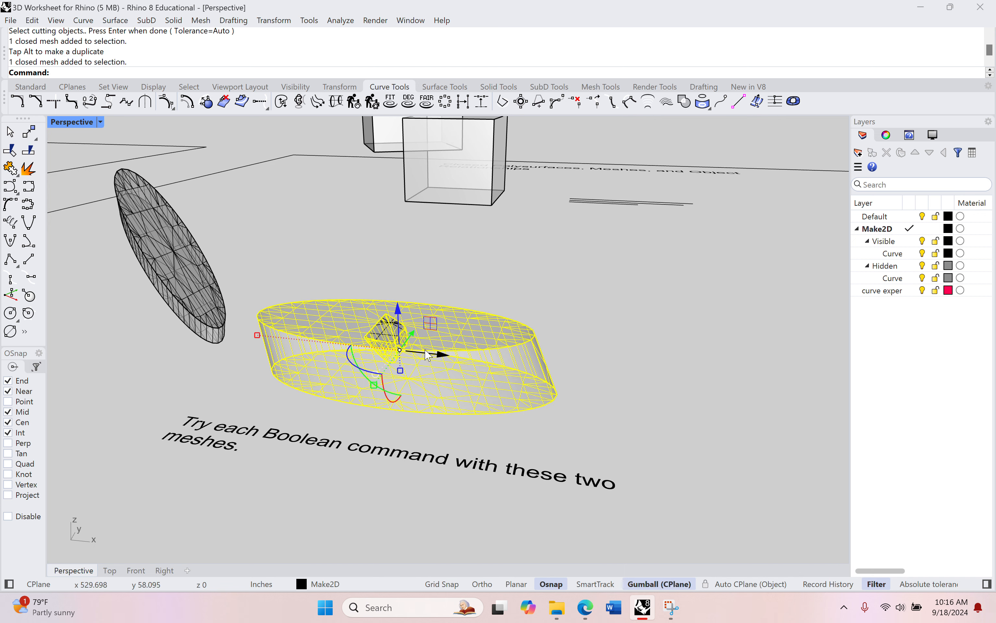
drag(424, 351, 652, 367)
scroll(378, 341, up, 5)
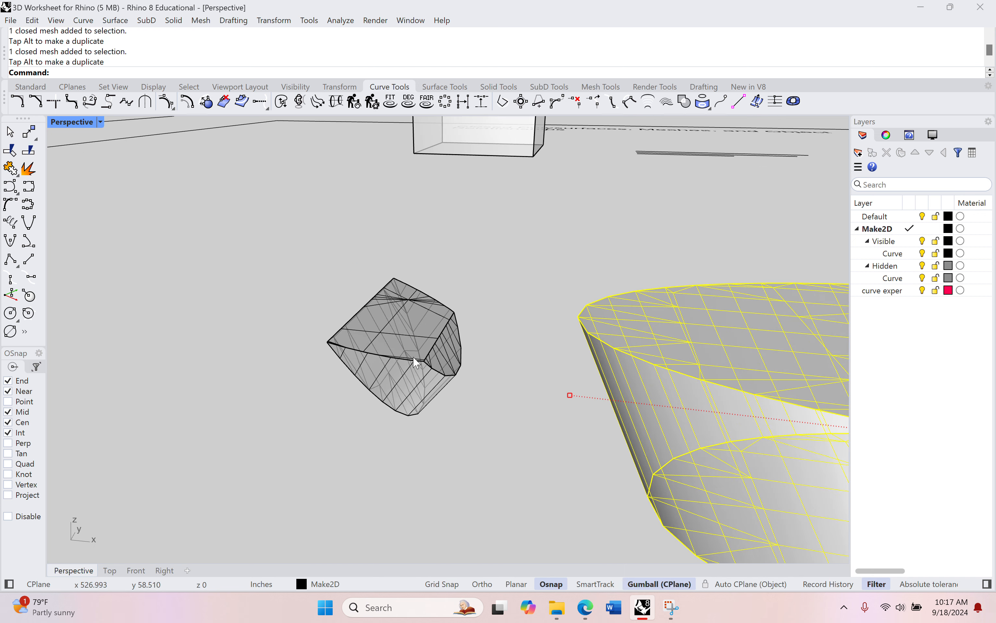
click(438, 350)
scroll(438, 350, down, 7)
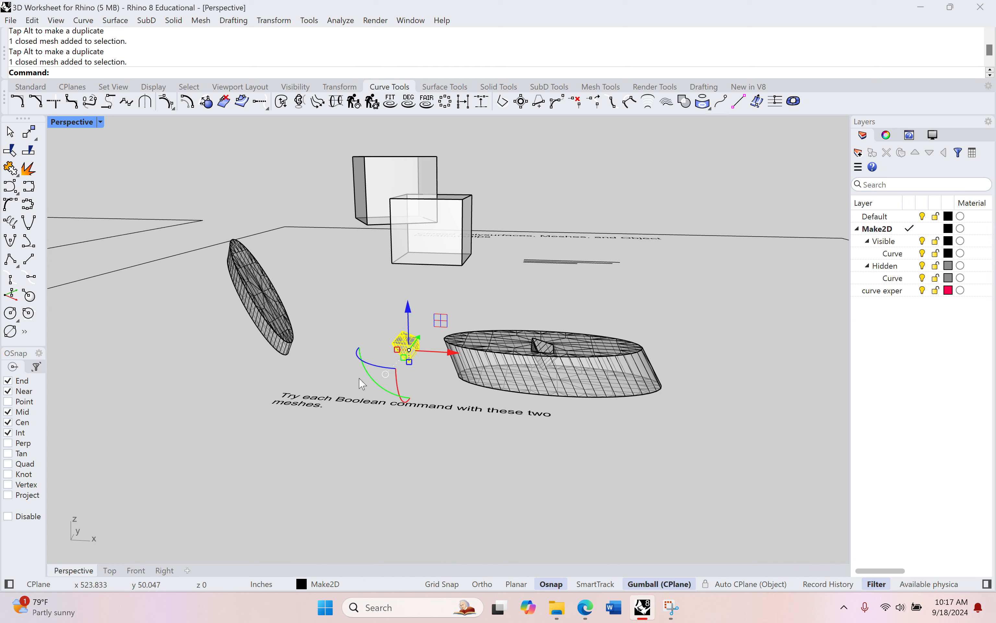
Undo the gumball move and the mesh Boolean split, then clear the selection
key(ctrl+z)
key(ctrl+z)
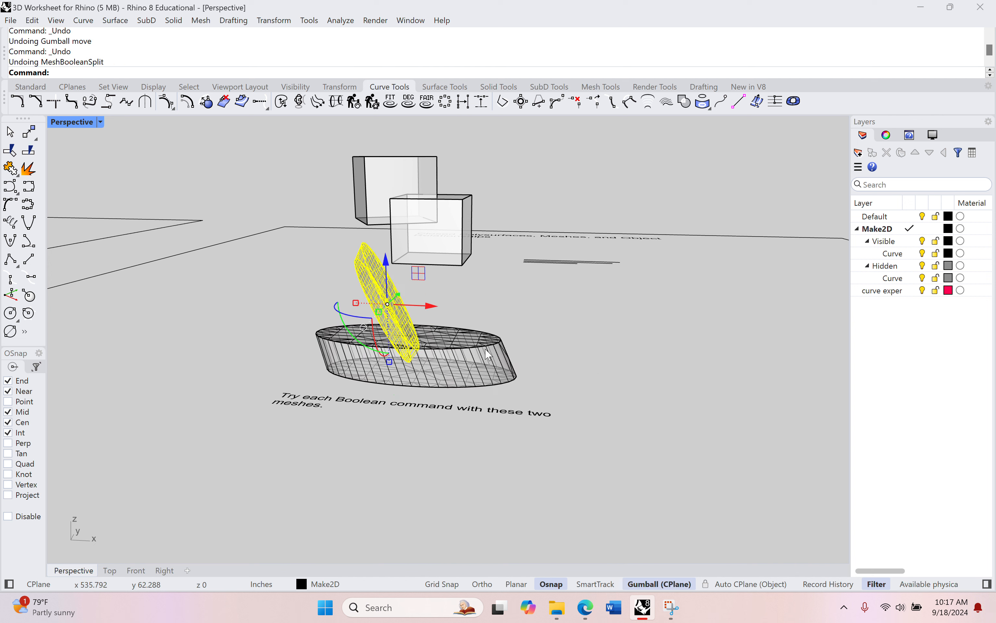
click(595, 369)
click(502, 369)
click(612, 363)
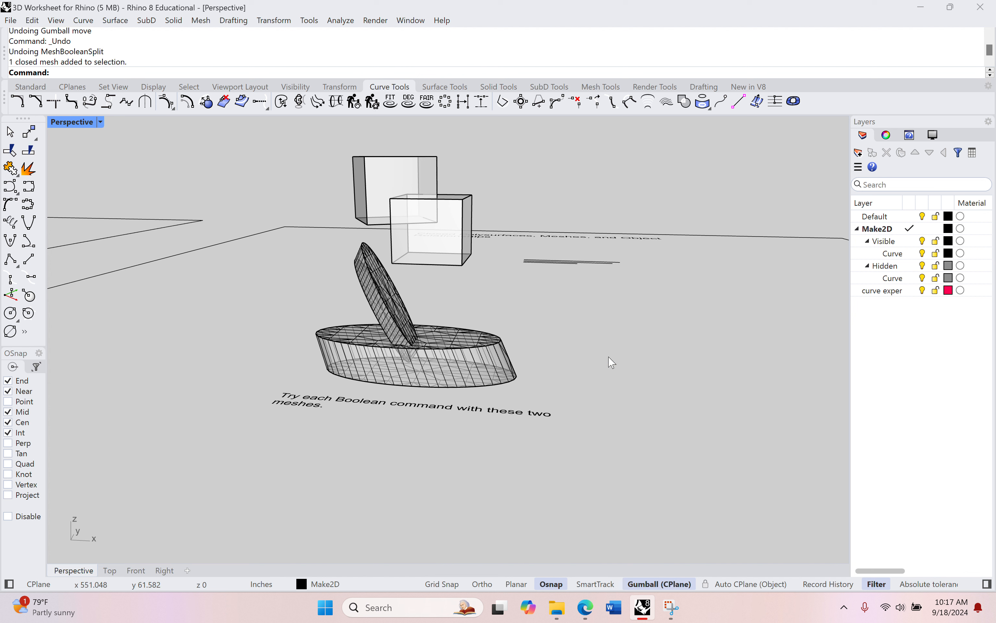
Intersect the tilted disk with the elliptical mesh using MeshBooleanIntersection
text(MeshBooleanIntersection)
key(Return)
click(370, 293)
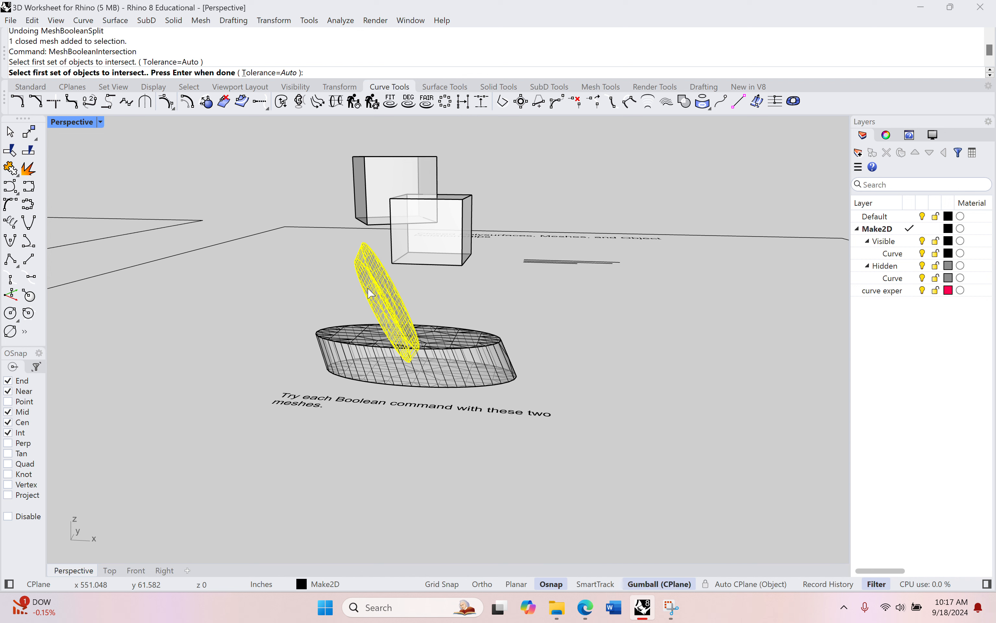
key(Return)
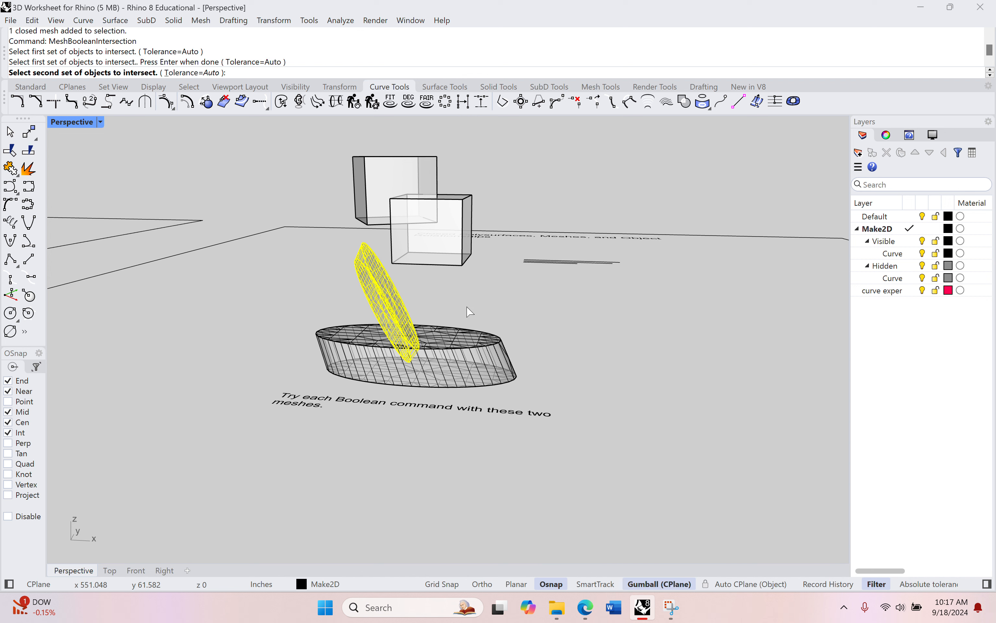
click(465, 356)
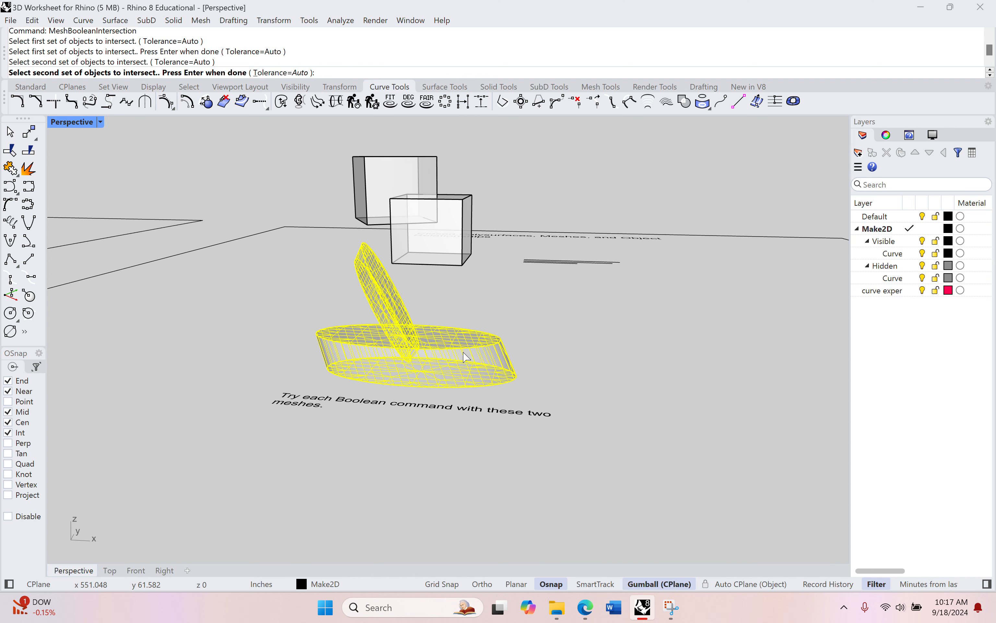
key(Return)
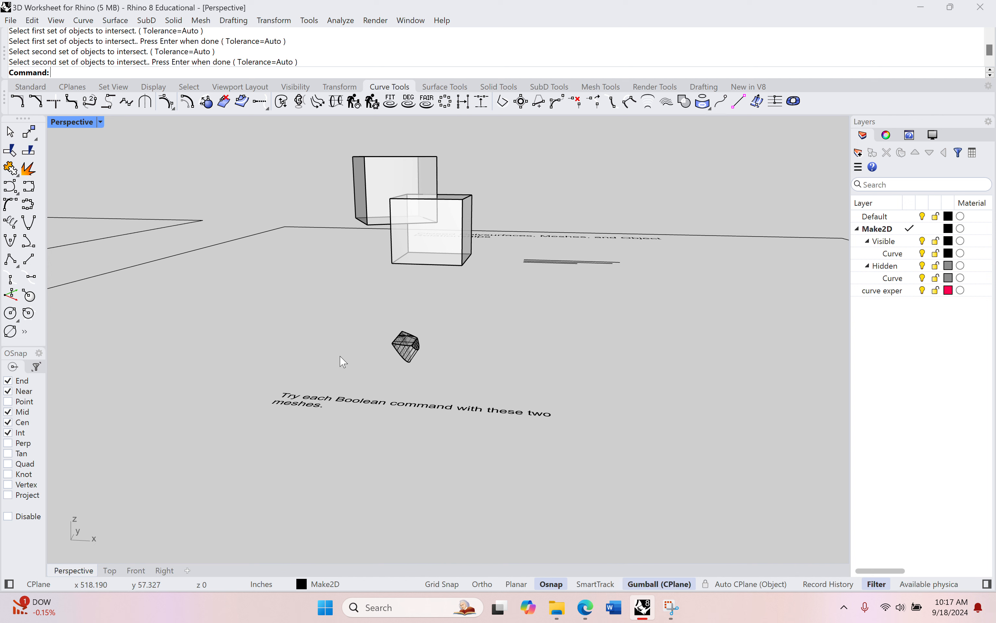
Undo the mesh Boolean intersection
scroll(408, 341, up, 2)
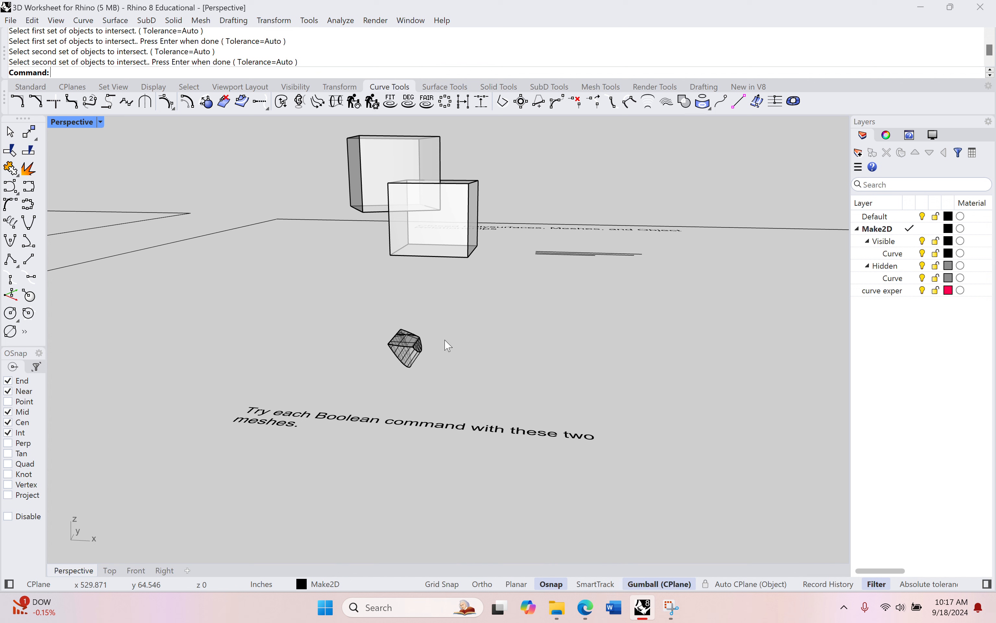
key(ctrl+z)
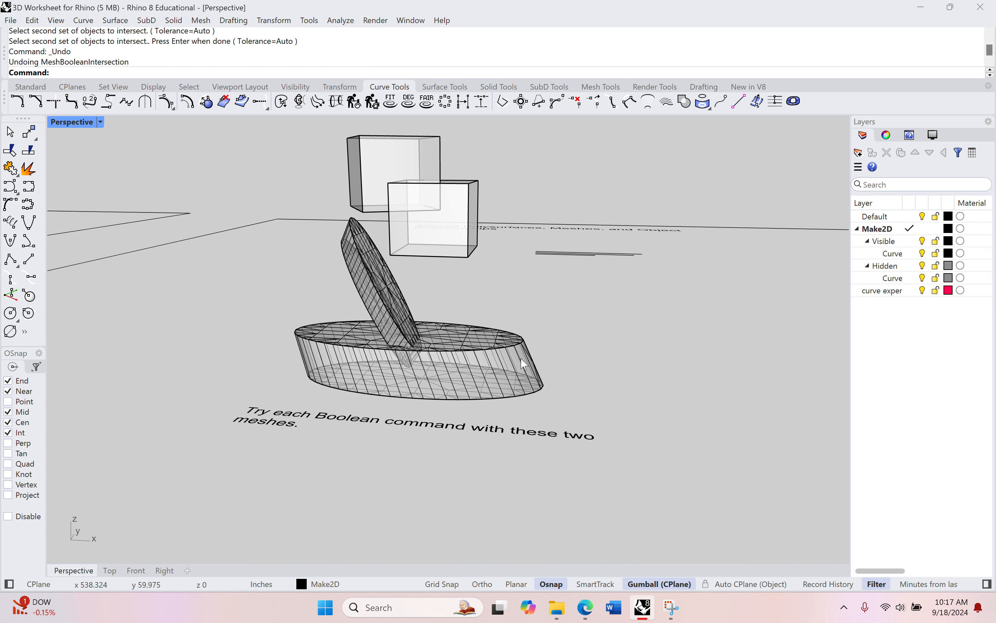
right_drag(587, 359, 518, 396)
click(475, 347)
key(Escape)
shift+right_drag(531, 282, 526, 345)
scroll(525, 345, down, 3)
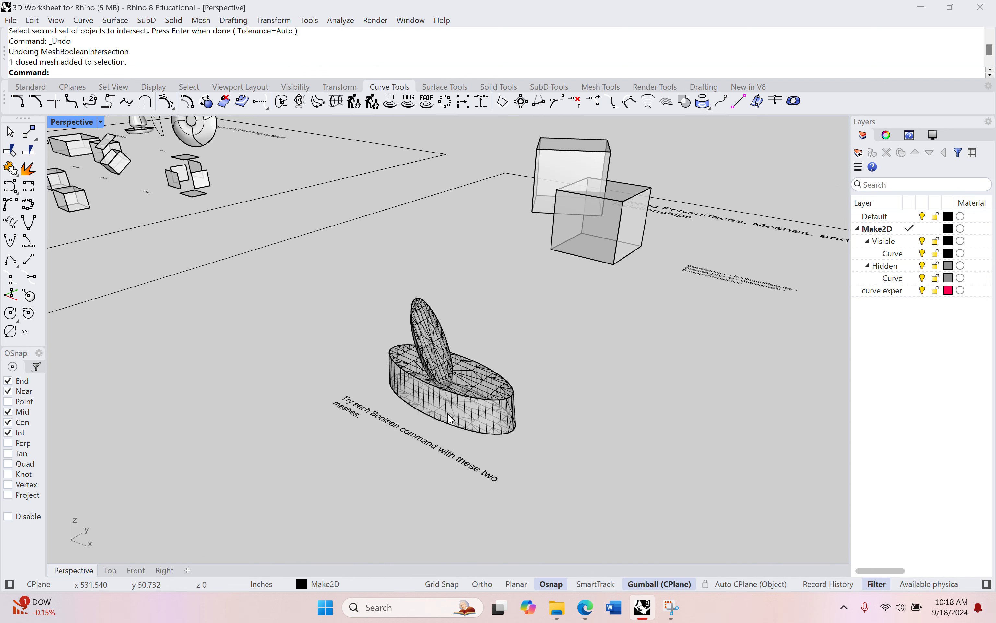
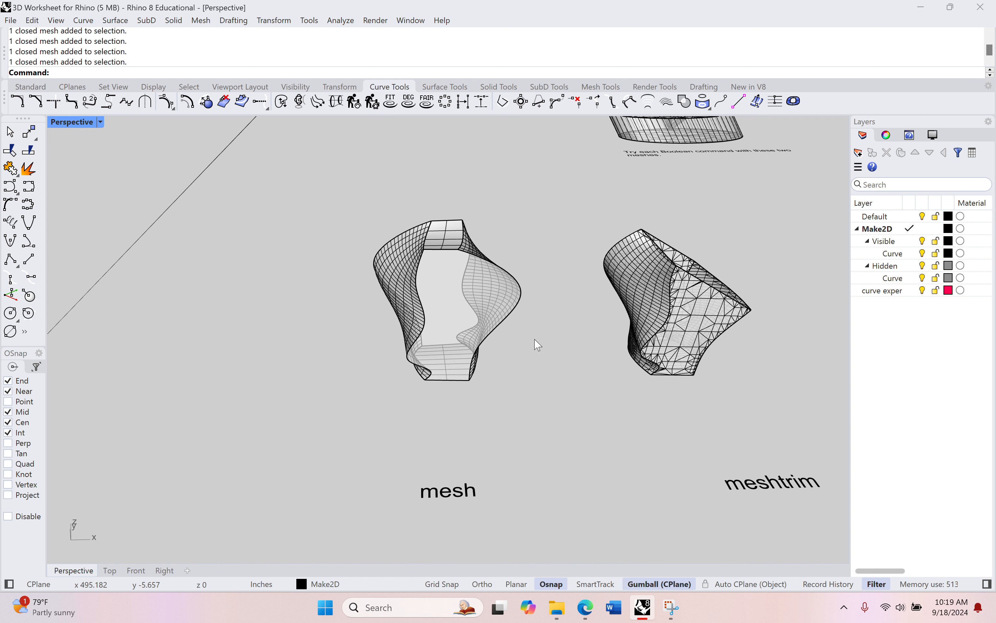
Convert the polysurface beside the mesh label into a mesh with the Mesh command
click(446, 295)
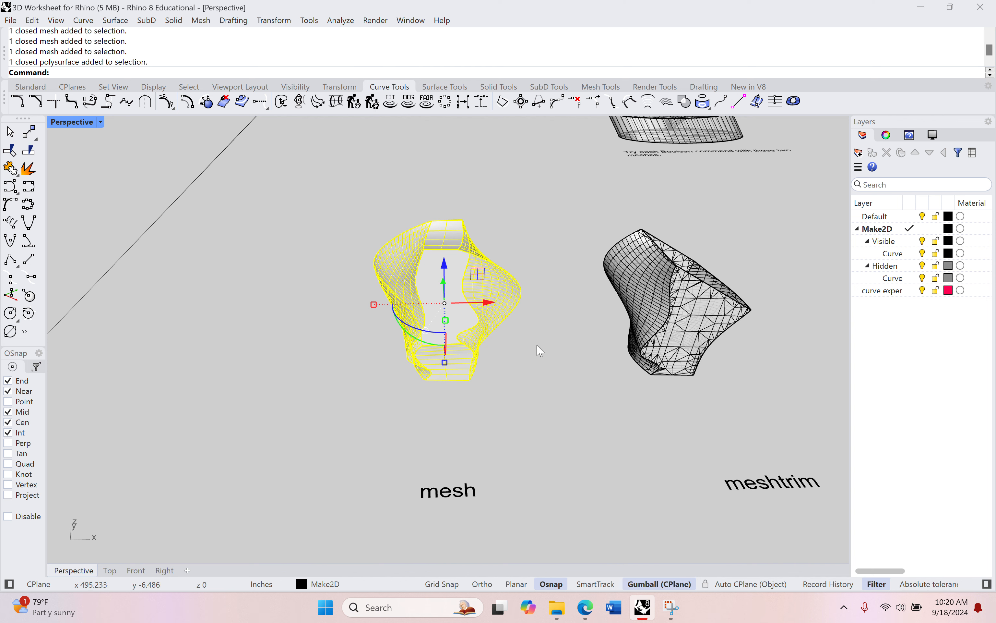
text(mesh)
key(Return)
key(Return)
scroll(540, 351, down, 4)
shift+right_drag(540, 351, 303, 288)
drag(253, 222, 187, 386)
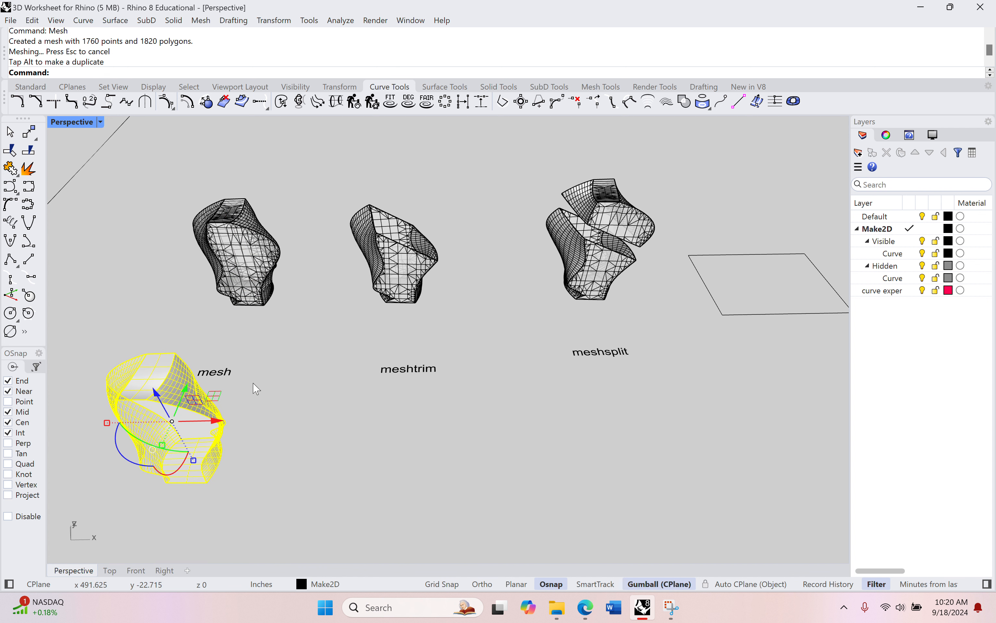
Delete the original polysurface, keeping the new mesh in its place
click(293, 449)
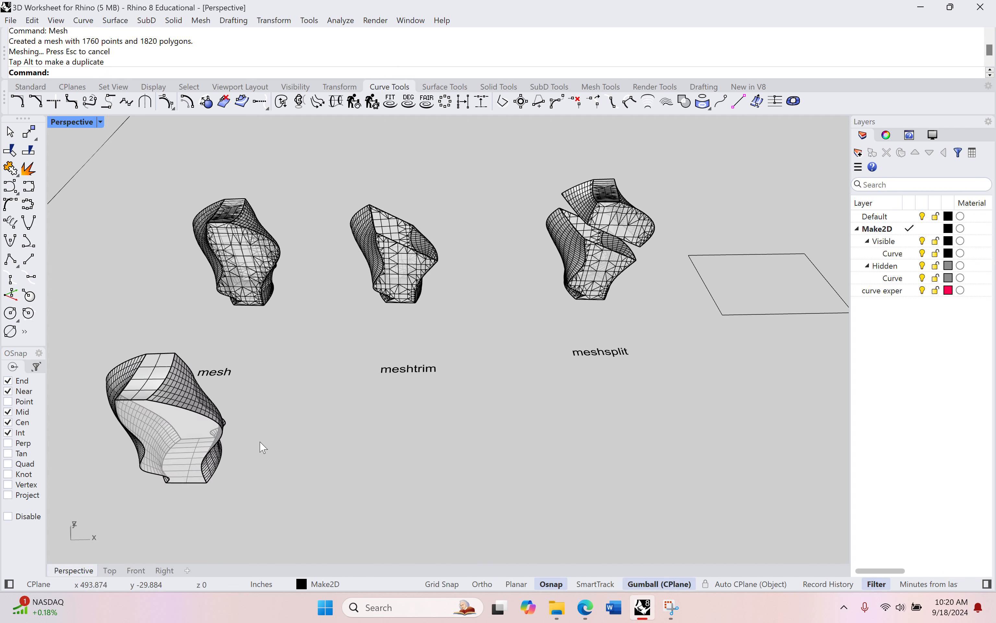
click(190, 440)
key(Delete)
drag(278, 268, 435, 460)
shift+right_drag(554, 464, 577, 395)
drag(368, 294, 362, 362)
right_drag(535, 350, 474, 383)
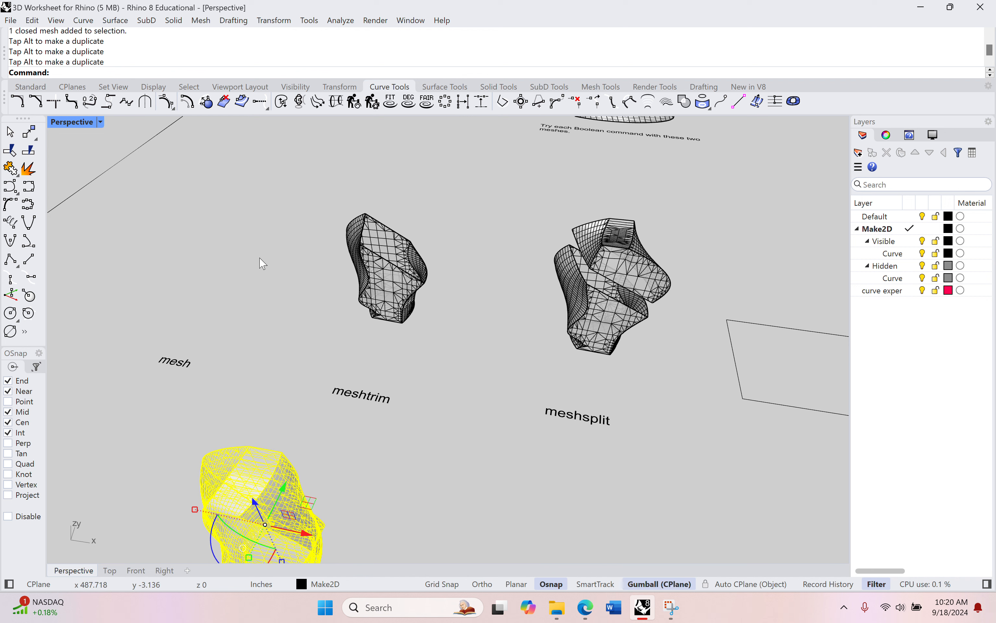
Switch the perspective viewport's display mode to Shaded
click(100, 123)
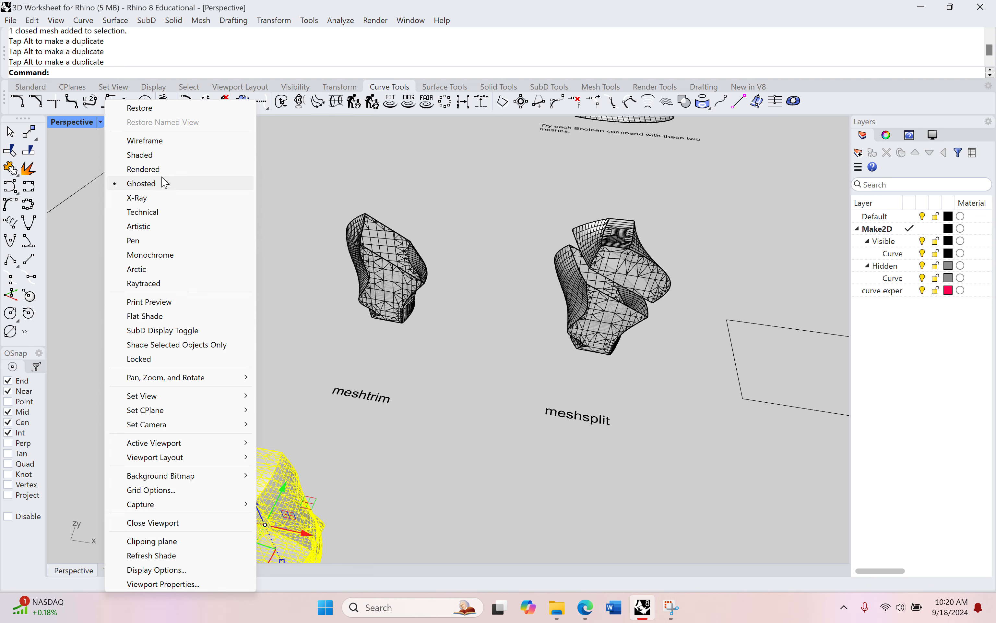
click(162, 156)
right_drag(207, 216, 320, 271)
shift+right_drag(457, 284, 439, 263)
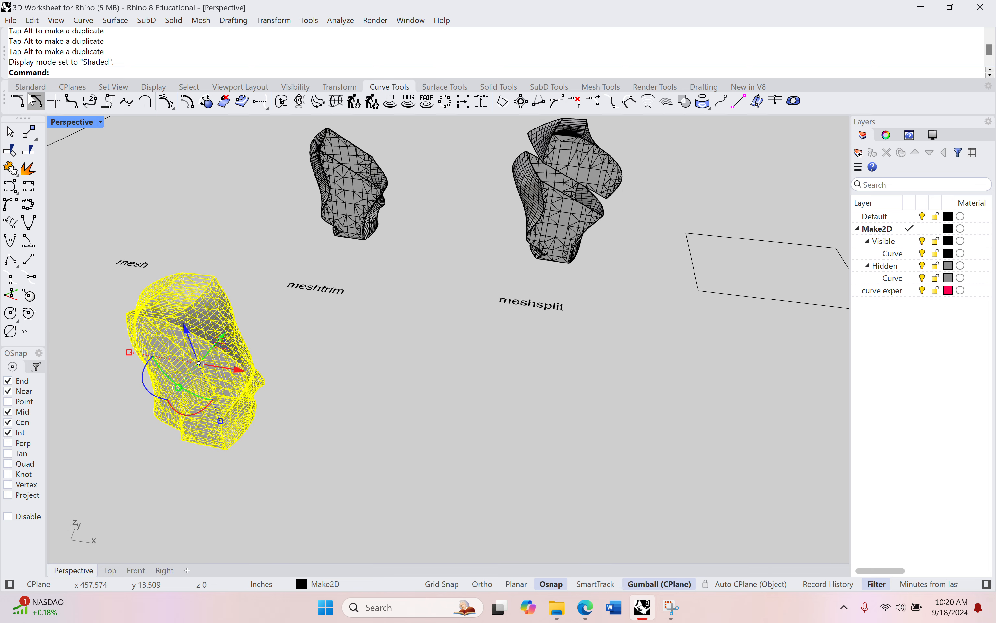
Preview the viewport in Rendered display mode, then return it to Shaded
click(85, 125)
click(136, 170)
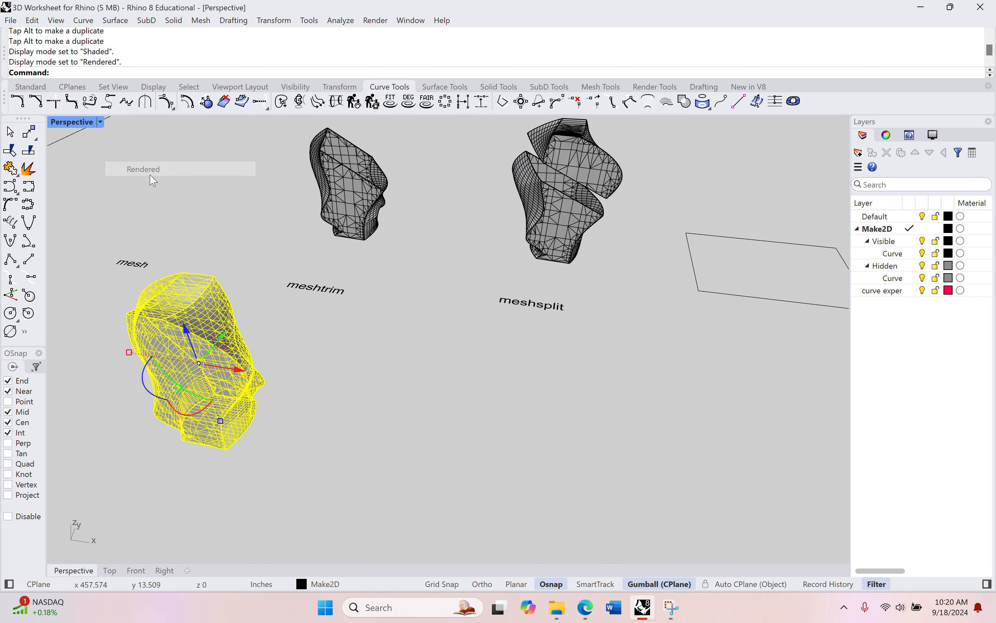
right_drag(332, 240, 358, 272)
click(437, 313)
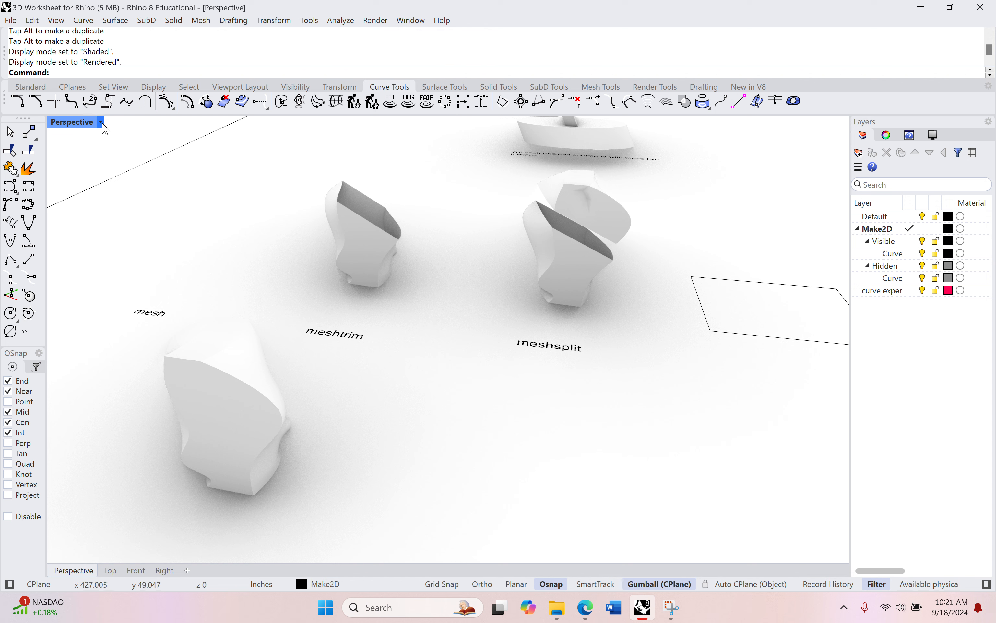
click(100, 123)
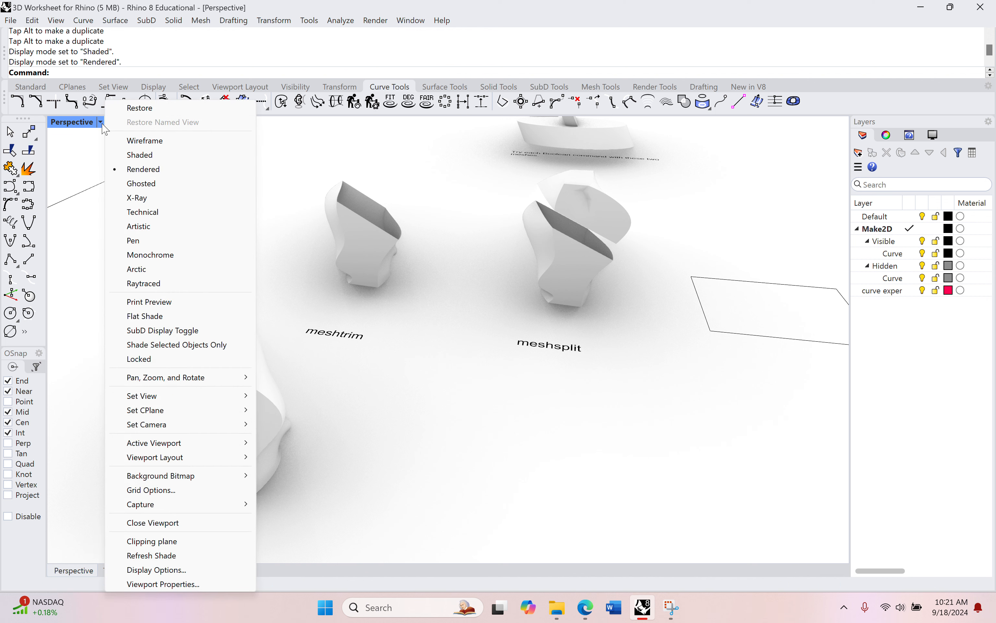
click(140, 154)
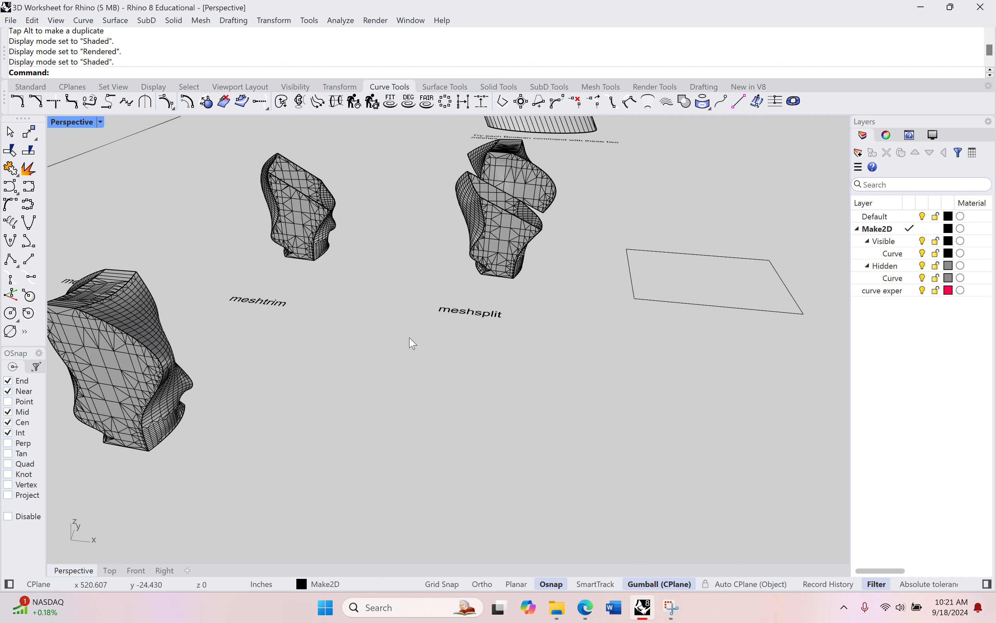
Copy the rectangle curve and move the copy near the new mesh
click(659, 301)
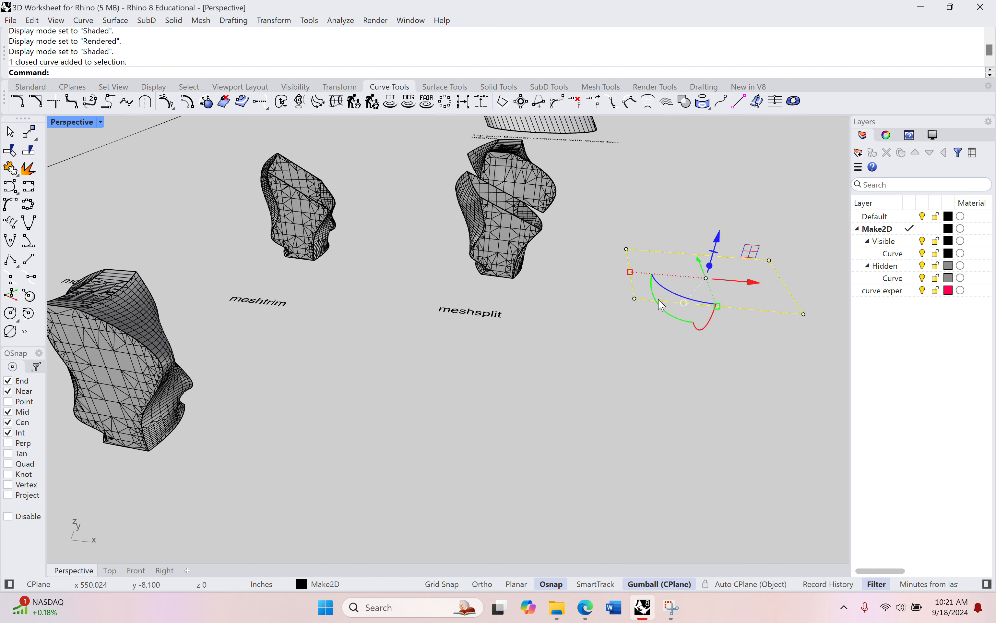
shift+right_drag(800, 301, 764, 308)
key(ctrl+c)
key(ctrl+v)
drag(664, 266, 695, 371)
shift+right_drag(569, 515, 587, 417)
scroll(589, 413, down, 3)
drag(728, 340, 502, 346)
drag(480, 297, 469, 335)
Create a planar surface from the copied rectangle
click(445, 87)
click(11, 205)
click(463, 388)
key(Return)
Convert the planar surface into a mesh with the default Simple Mesh options
scroll(463, 378, up, 5)
click(479, 323)
text(Mesh)
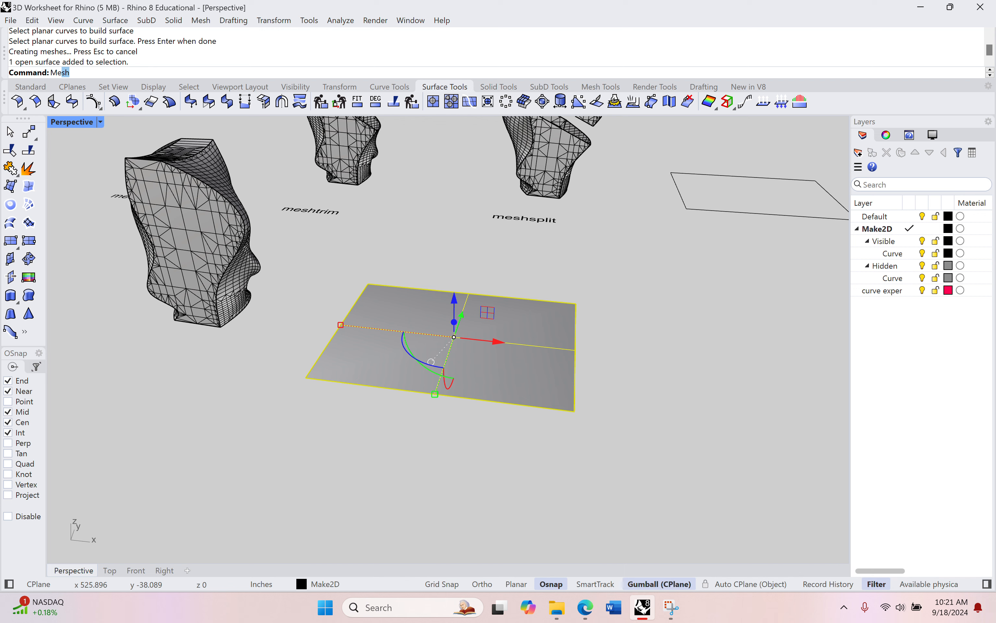
key(Return)
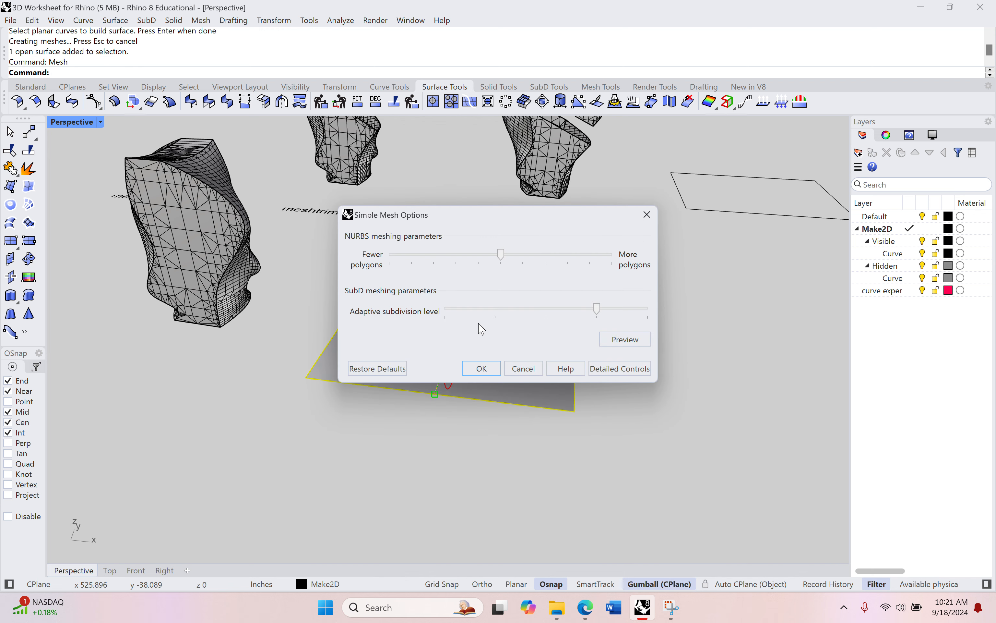
click(482, 368)
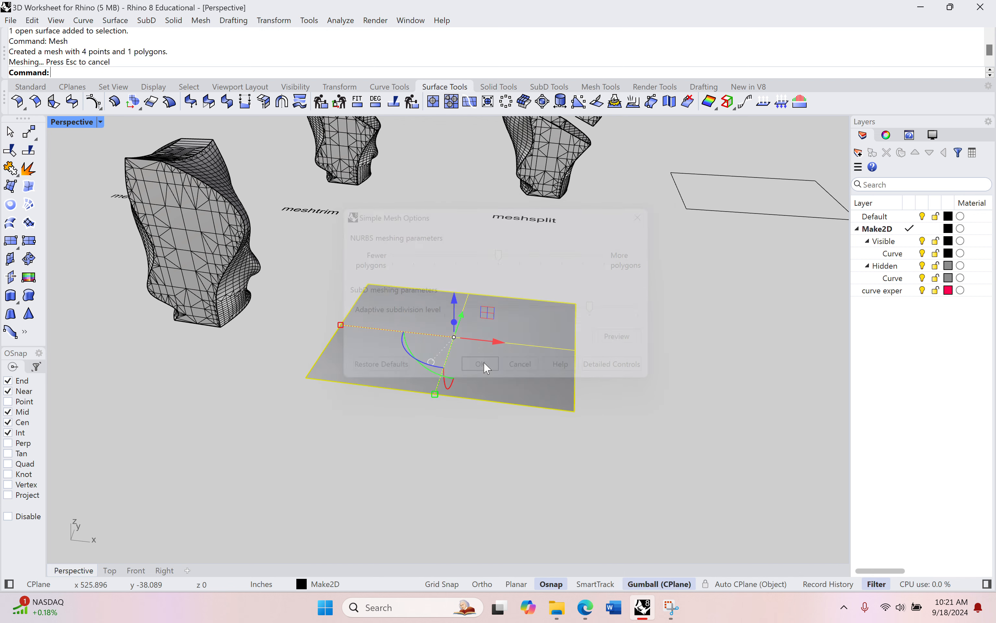
Delete the planar surface, keeping its flat mesh
click(357, 424)
click(412, 371)
key(Delete)
click(411, 371)
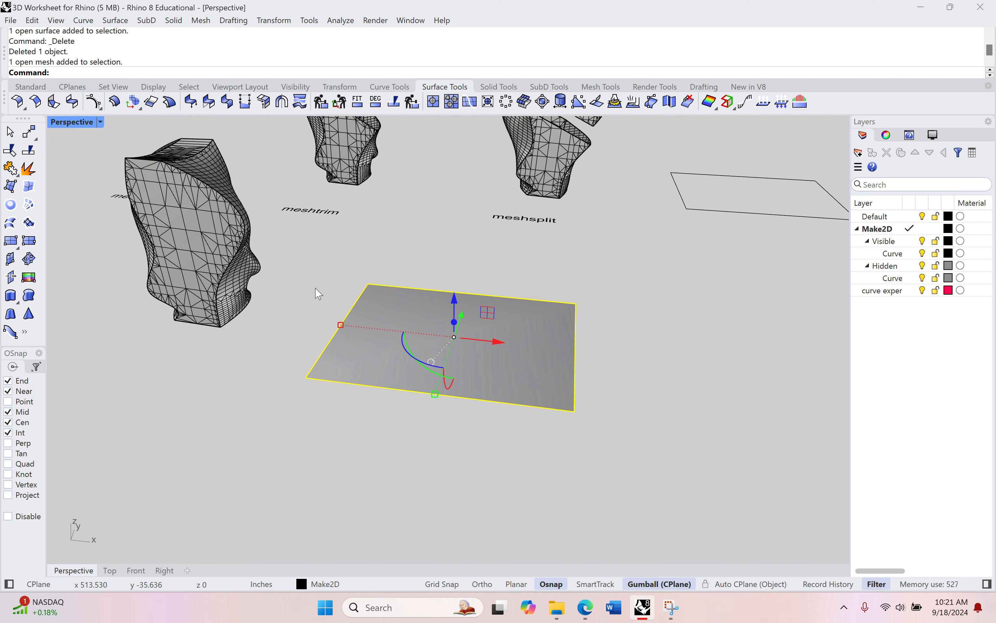
Move the flat mesh with the gumball so it passes through the new mesh object
right_drag(347, 305, 359, 311)
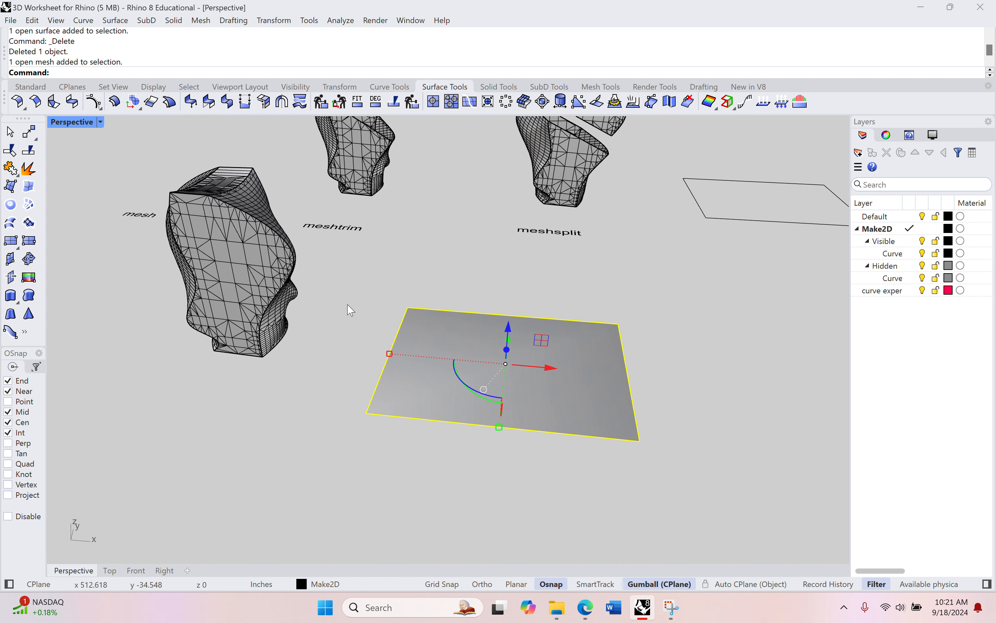
drag(554, 370, 294, 345)
drag(249, 307, 254, 218)
right_drag(267, 227, 335, 271)
scroll(183, 239, down, 7)
scroll(334, 271, up, 10)
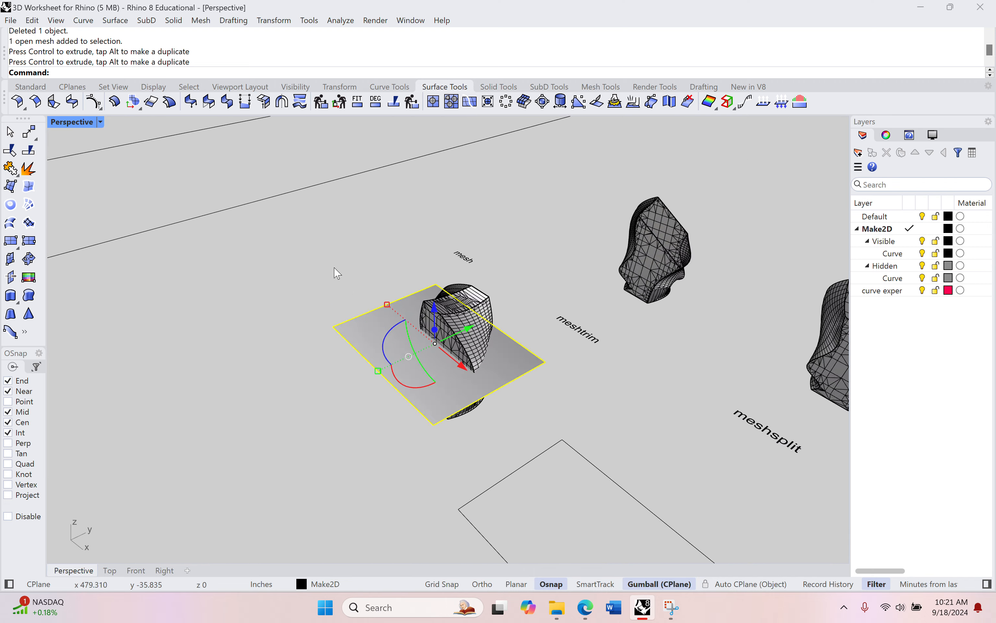
scroll(432, 296, down, 10)
shift+right_drag(416, 305, 383, 292)
drag(467, 306, 490, 295)
right_drag(455, 310, 465, 385)
scroll(433, 378, up, 9)
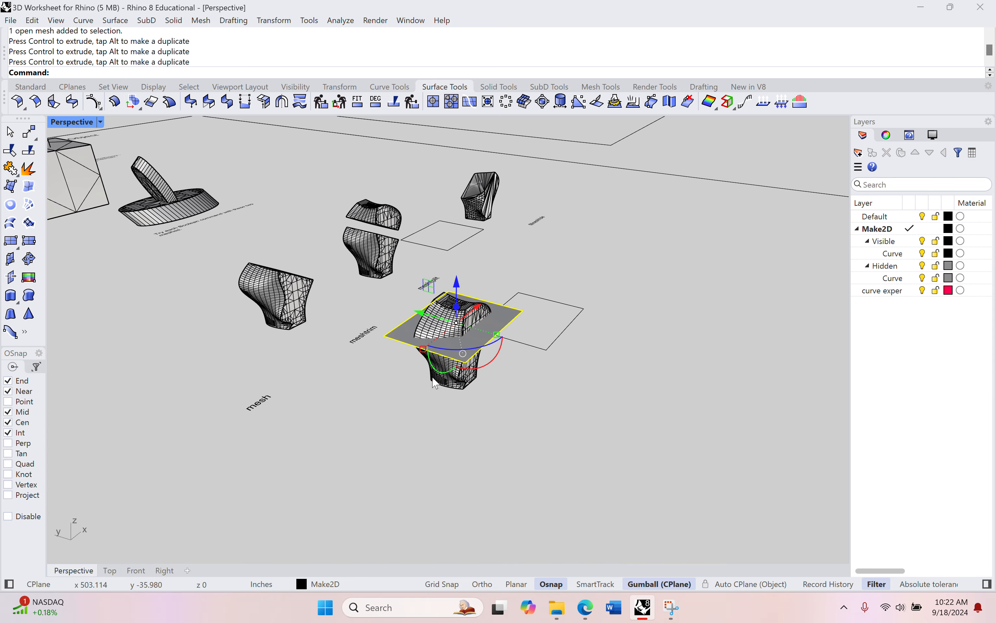
Rotate the flat mesh with the gumball so it slices diagonally through the mesh object
click(463, 384)
right_drag(344, 284, 610, 369)
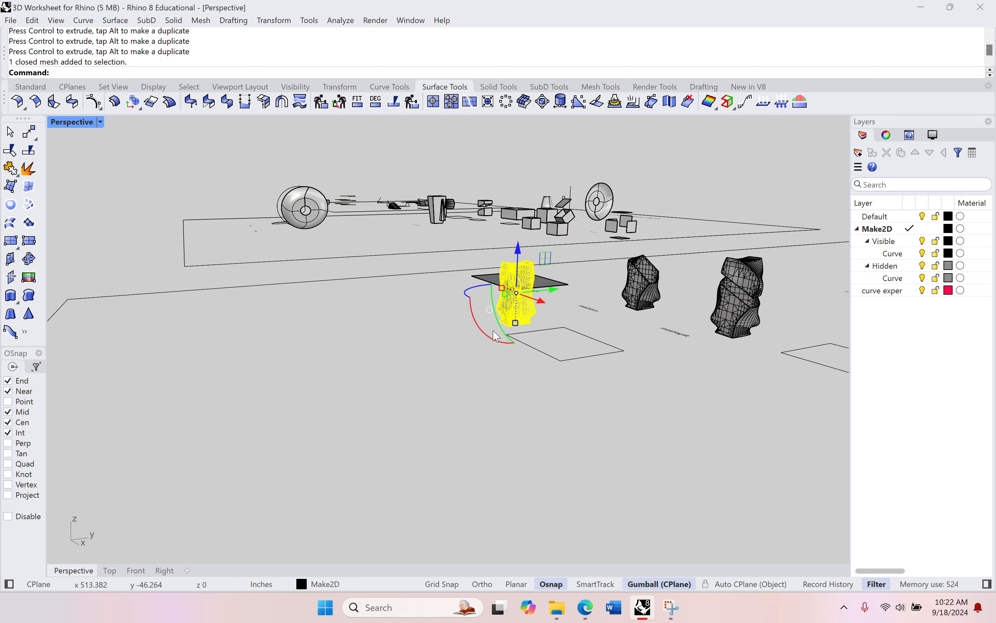
right_drag(383, 264, 536, 345)
right_drag(450, 315, 274, 276)
scroll(498, 323, up, 5)
click(516, 290)
shift+right_drag(363, 305, 280, 324)
scroll(323, 297, up, 1)
shift+right_drag(370, 316, 412, 339)
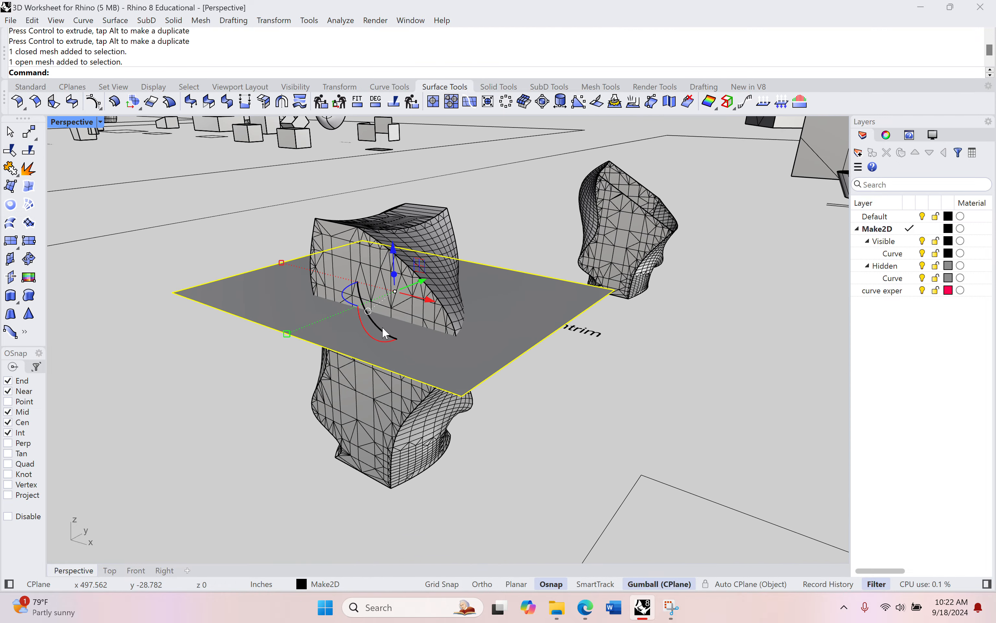
drag(381, 327, 363, 307)
drag(394, 252, 391, 221)
right_drag(362, 278, 380, 297)
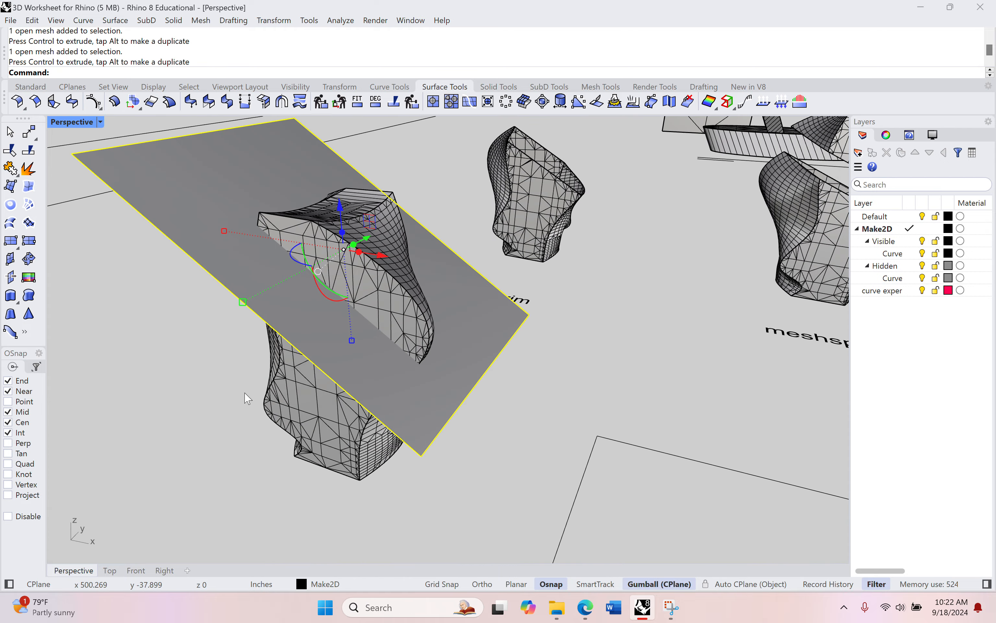
Trim away the mesh object's lower part with MeshTrim, using the tilted flat mesh as cutter
shift+right_drag(247, 399, 222, 420)
click(224, 421)
scroll(224, 421, down, 1)
text(meshtrim)
key(Return)
click(213, 248)
key(Return)
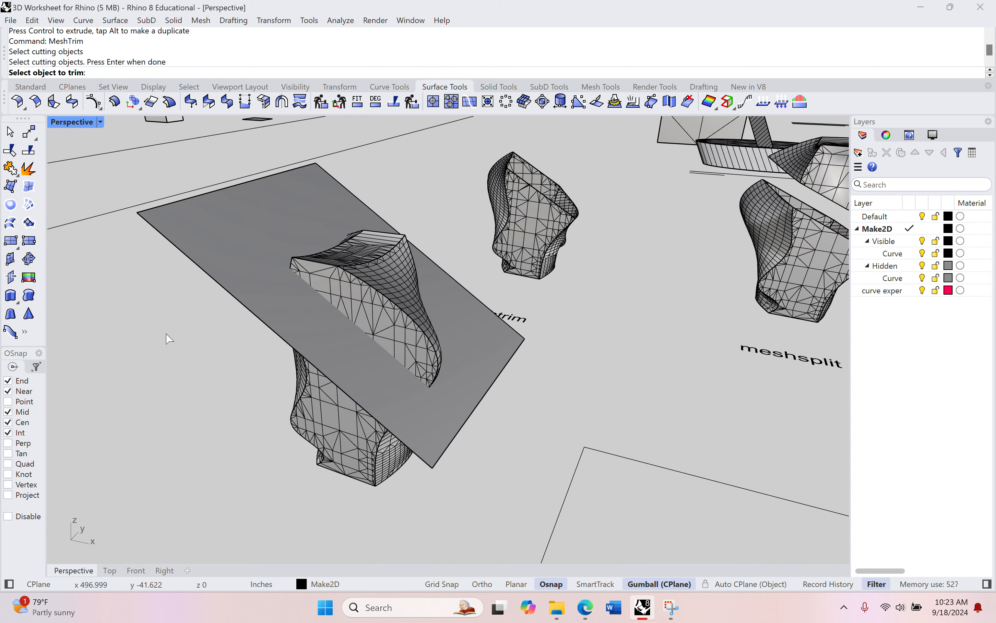
click(322, 424)
right_drag(297, 421, 358, 359)
shift+right_drag(234, 423, 249, 375)
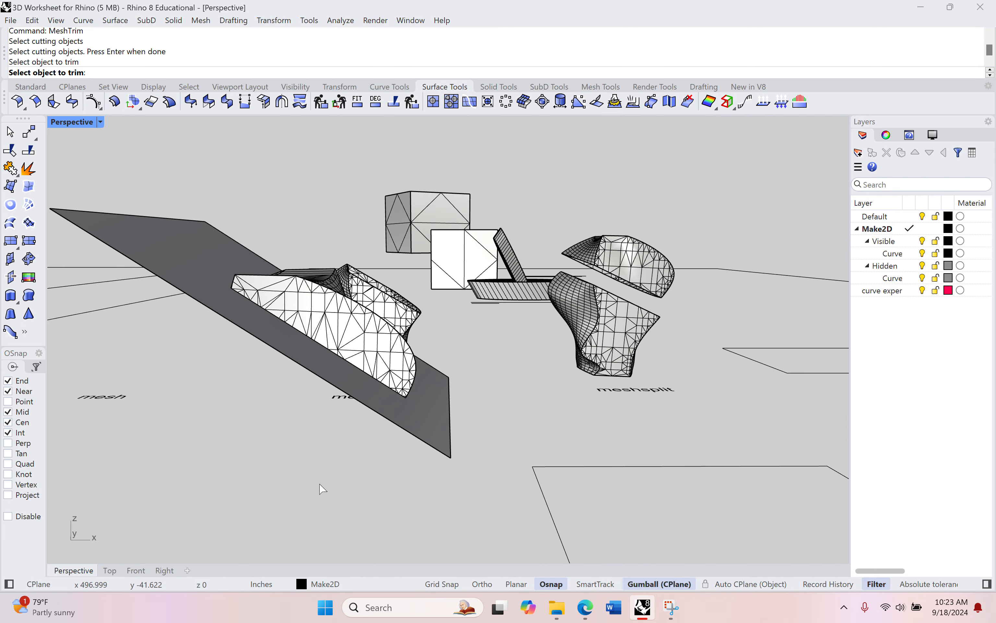
right_drag(320, 488, 327, 345)
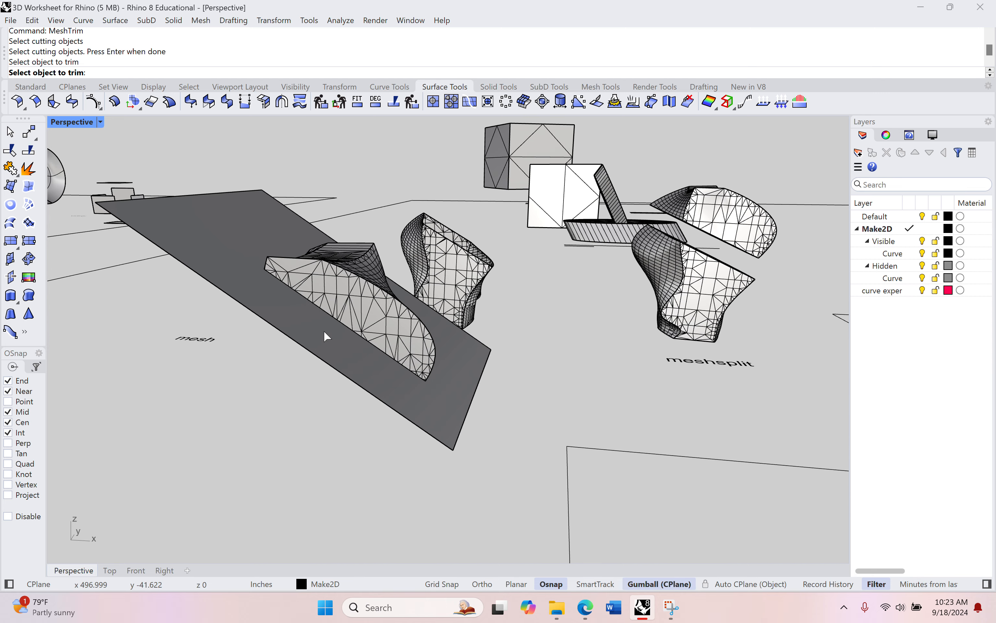
Leave the command and undo the mesh trim
key(ctrl+z)
key(Escape)
key(ctrl+z)
Trim off the mesh object's upper part with MeshTrim, cutting with the tilted flat mesh
text(MeshTrim)
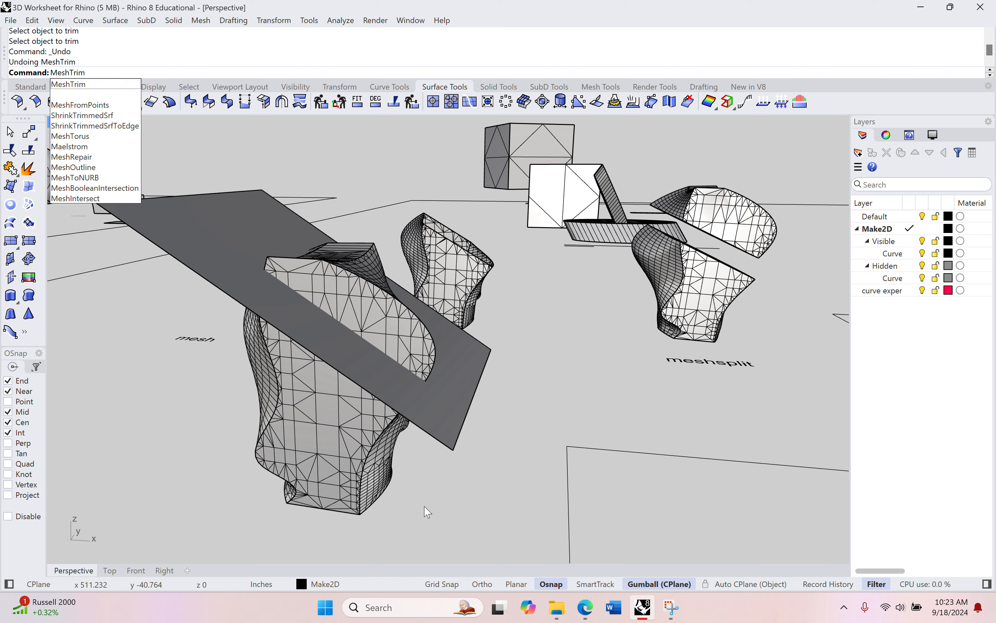
key(Return)
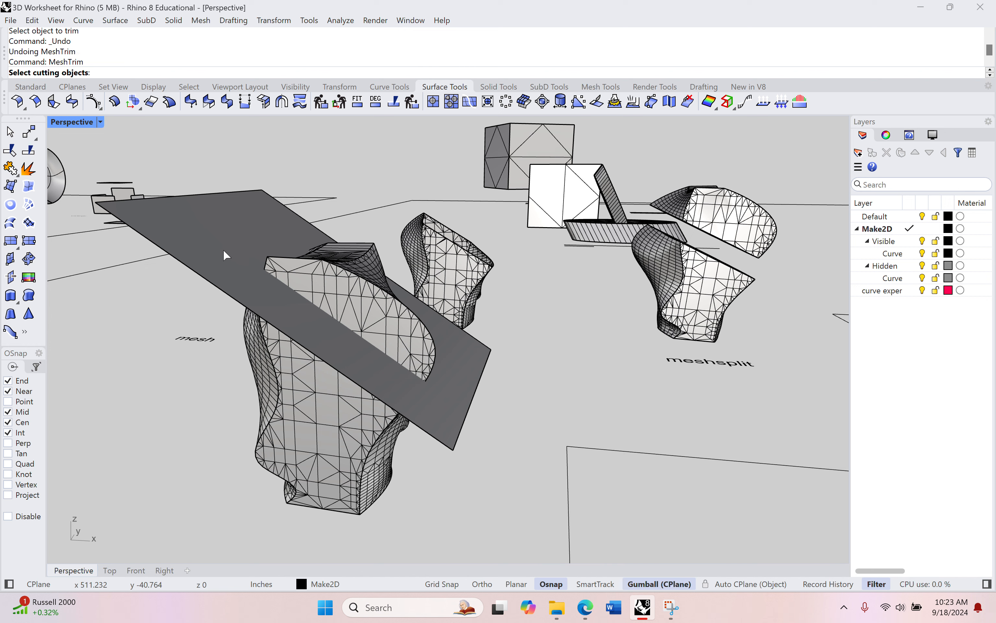
scroll(455, 424, up, 1)
click(454, 424)
key(Return)
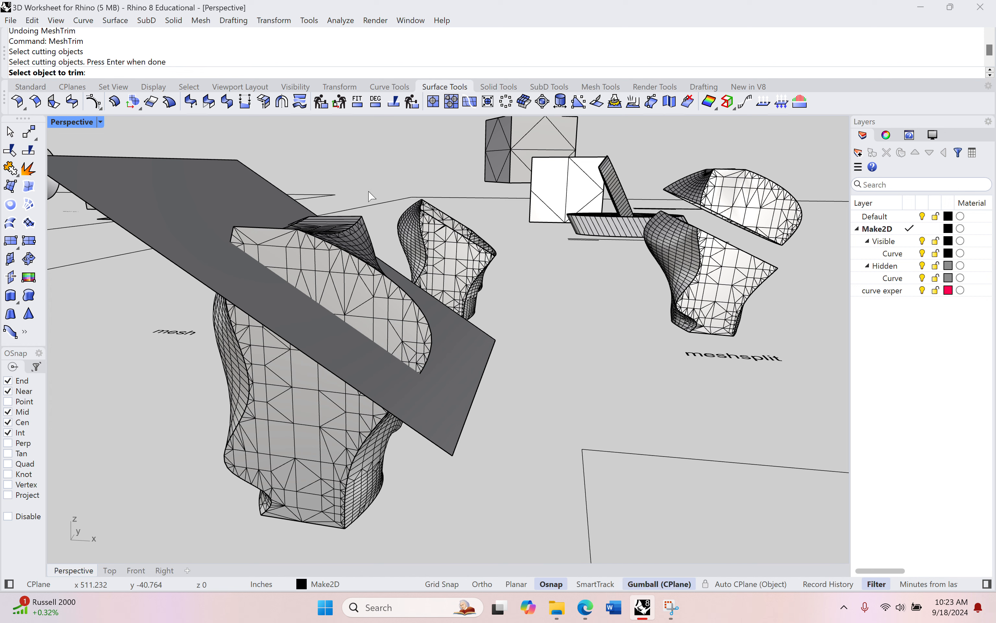
click(357, 225)
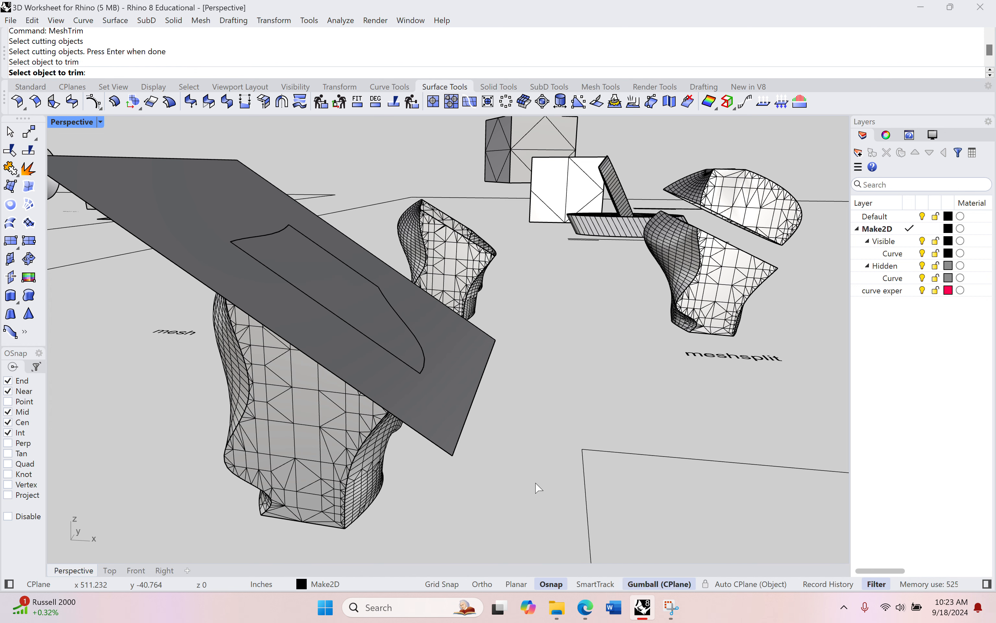
click(453, 423)
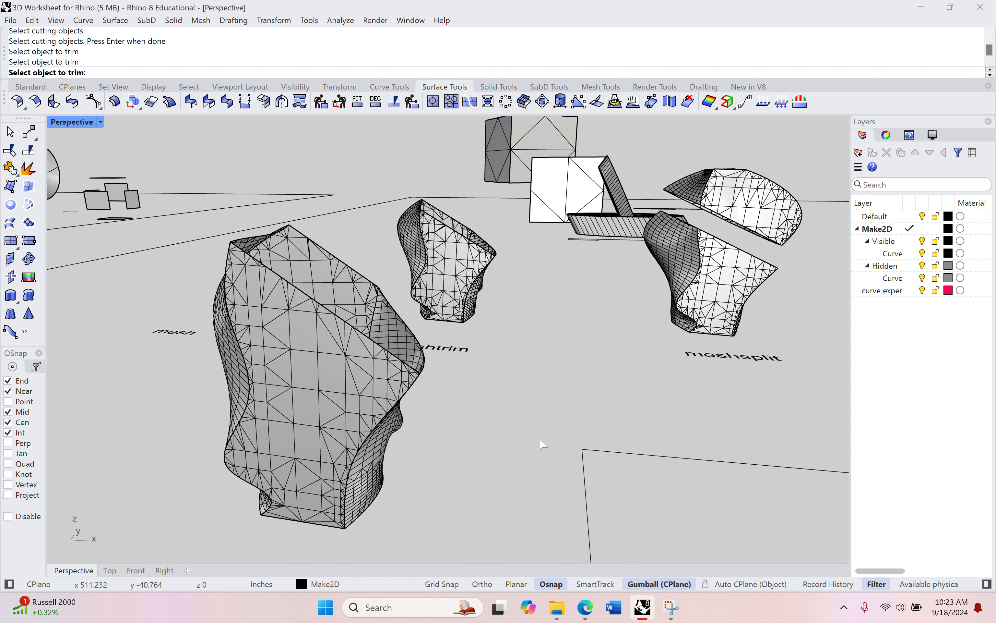
key(Return)
Select the trimmed mesh and inspect its open cut edge
right_drag(458, 440, 313, 486)
scroll(476, 423, up, 3)
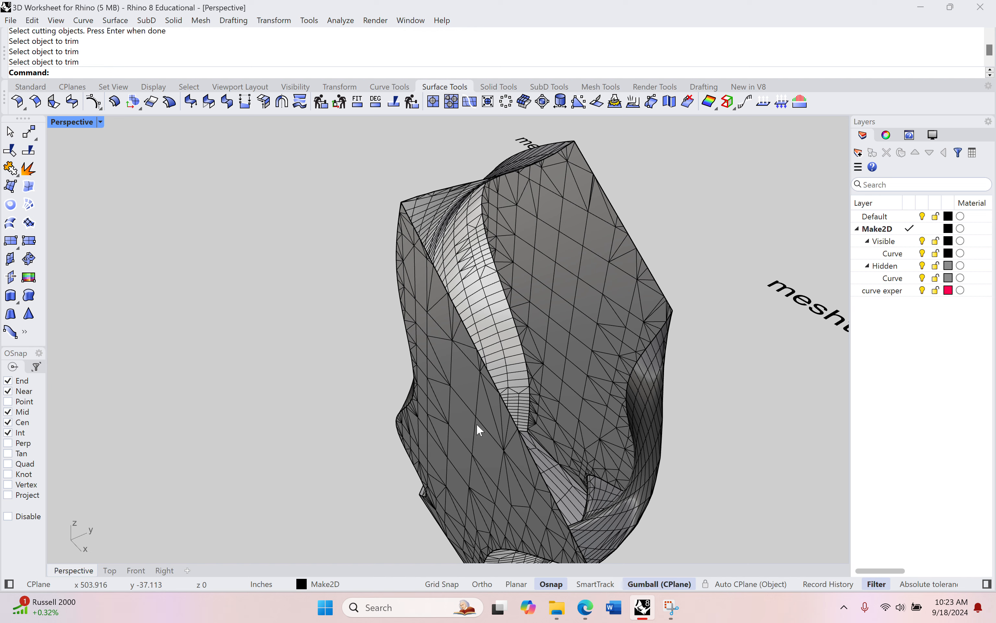
click(460, 415)
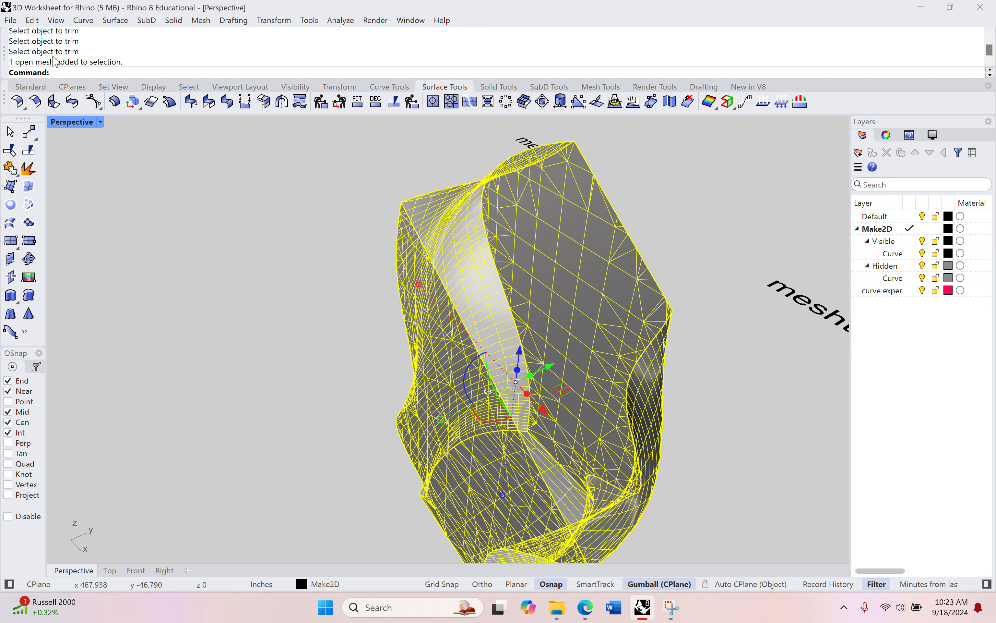
scroll(376, 315, down, 3)
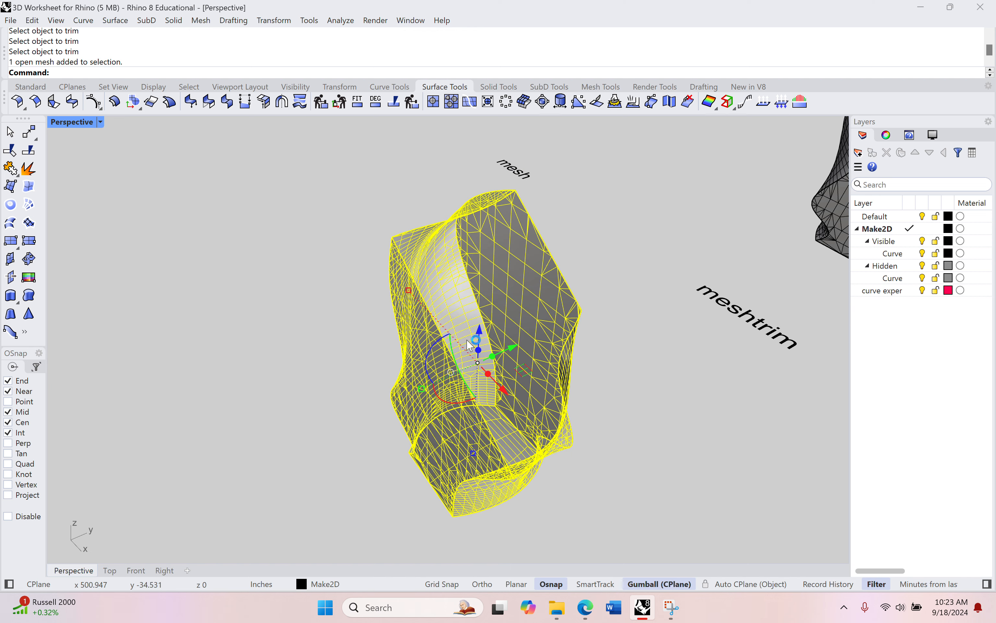
shift+right_drag(494, 337, 521, 328)
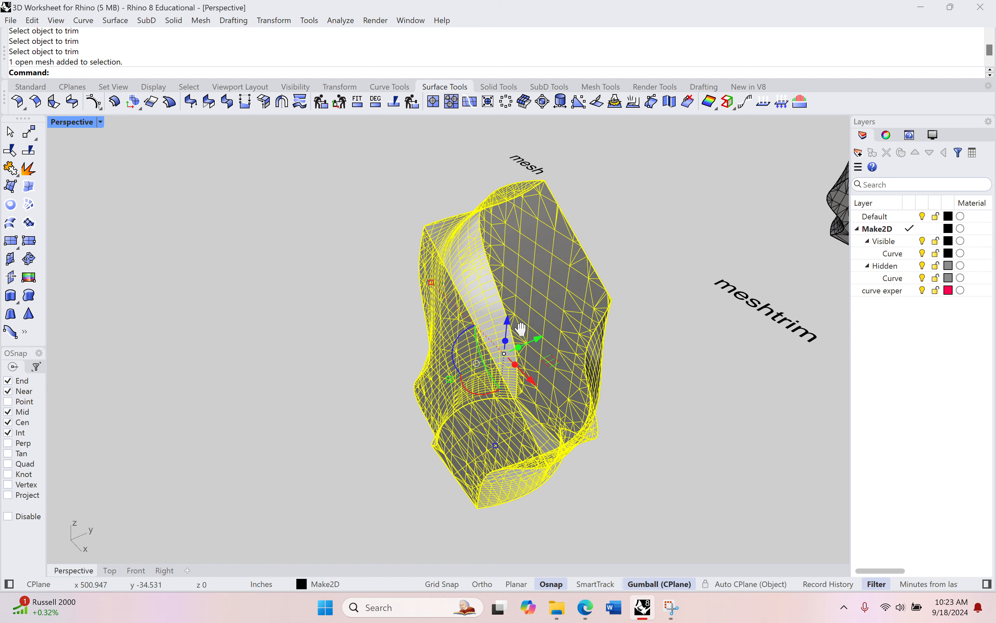
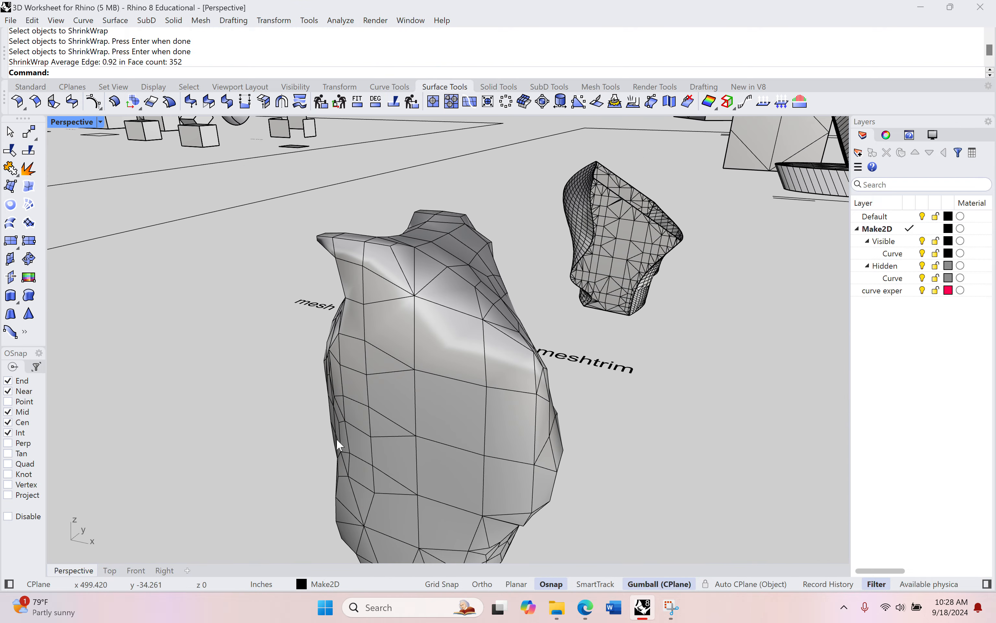
Undo the previous ShrinkWrap on the trimmed mesh pieces
key(ctrl+z)
key(Return)
right_drag(449, 315, 440, 282)
click(443, 273)
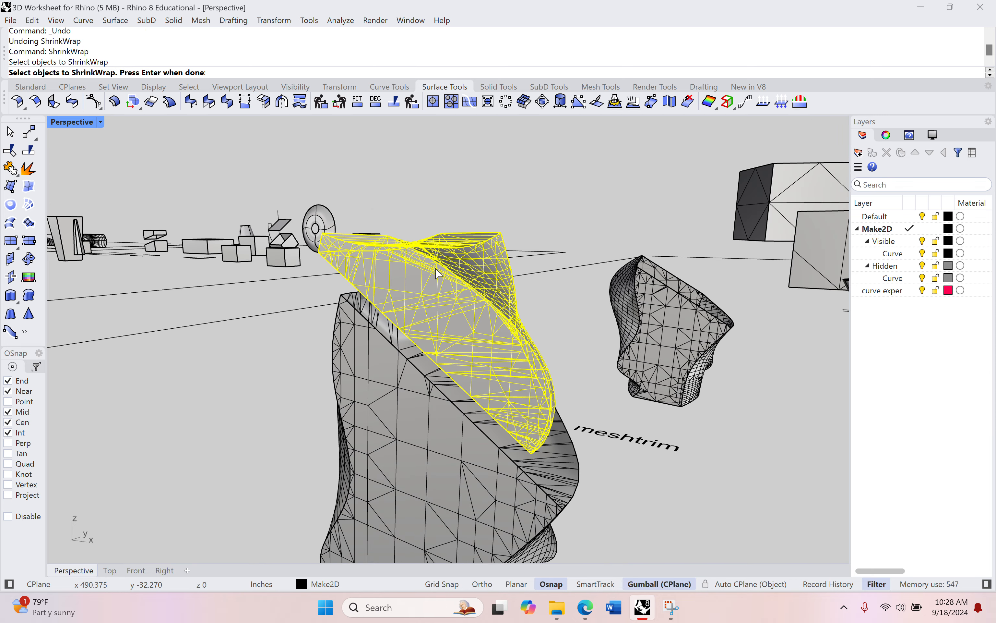
click(348, 415)
key(Escape)
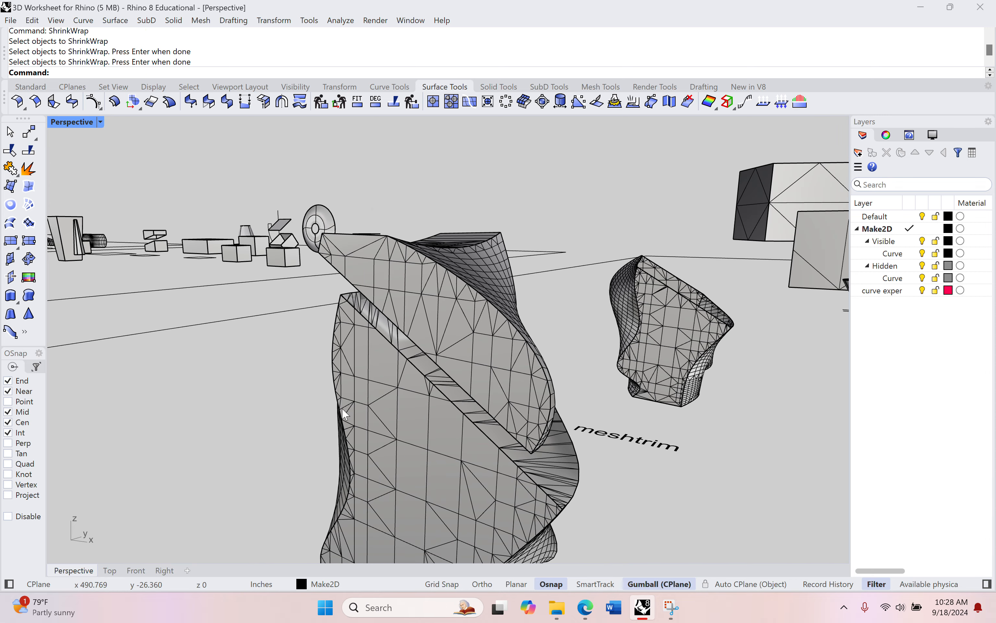
Wrap the two trimmed mesh pieces into one mesh with ShrinkWrap
click(443, 289)
drag(437, 295, 437, 280)
click(290, 436)
text(ShrinkWrap)
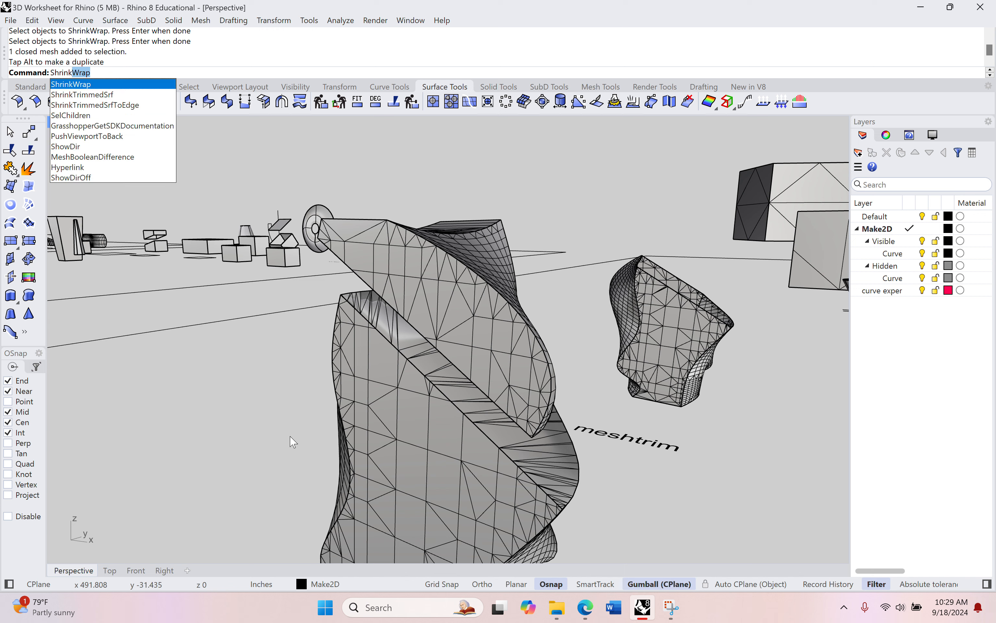
key(Return)
click(415, 270)
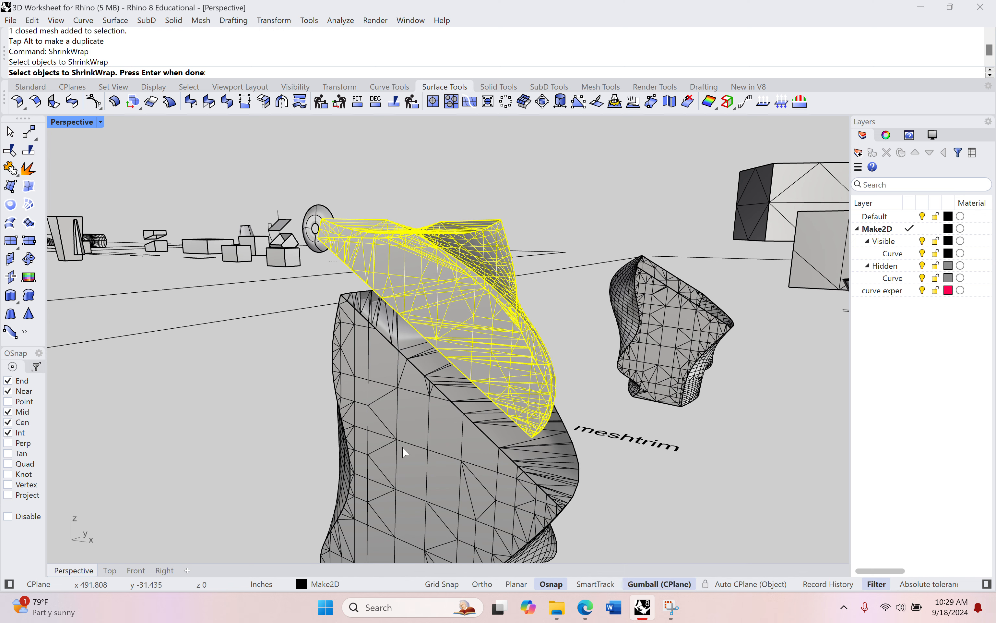
click(403, 449)
key(Return)
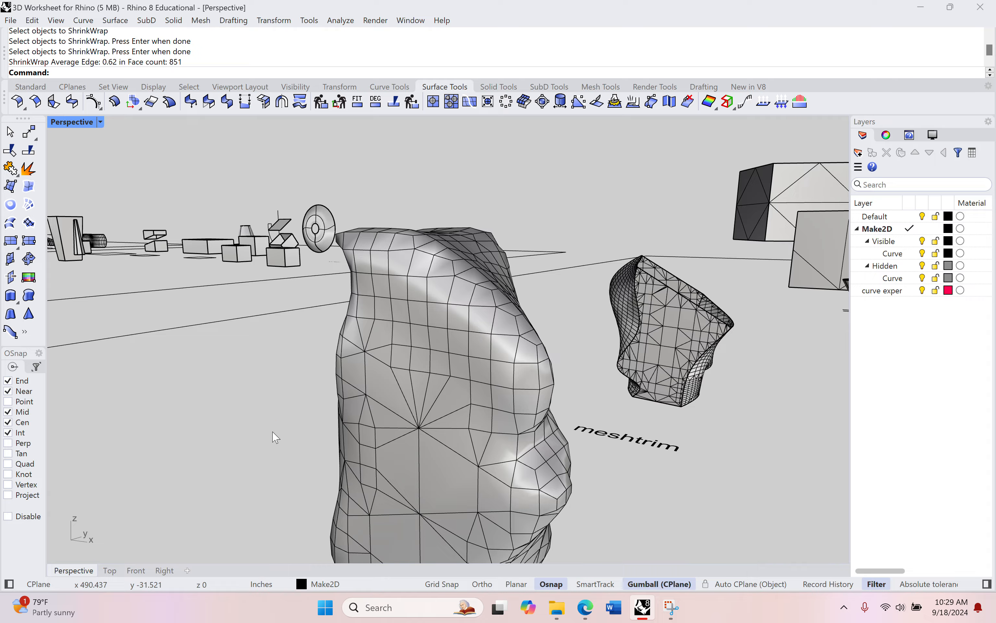
Undo the ShrinkWrap result
right_drag(274, 434, 576, 412)
scroll(412, 239, up, 5)
key(ctrl+z)
ShrinkWrap the mesh pieces again with target edge length 0.4 and delete input objects enabled
key(Return)
click(667, 313)
click(511, 407)
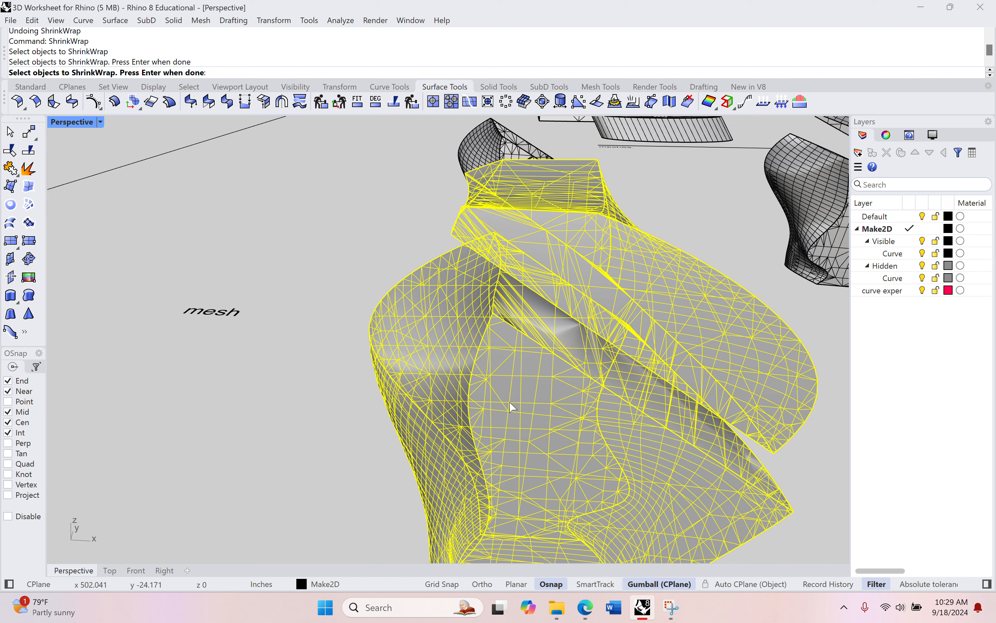
key(Return)
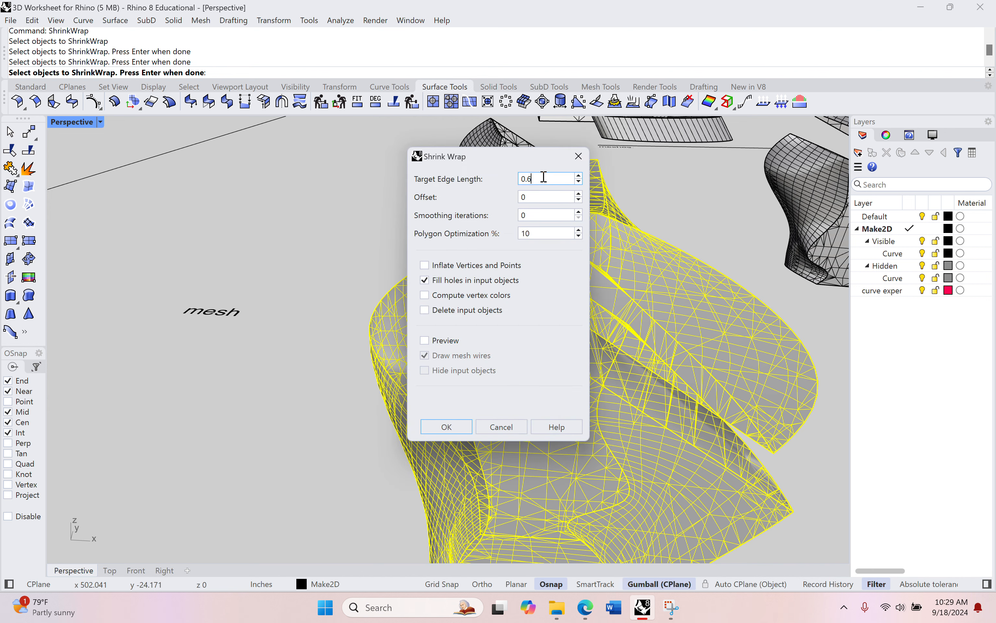
key(BackSpace)
key(BackSpace)
text(.4)
click(425, 310)
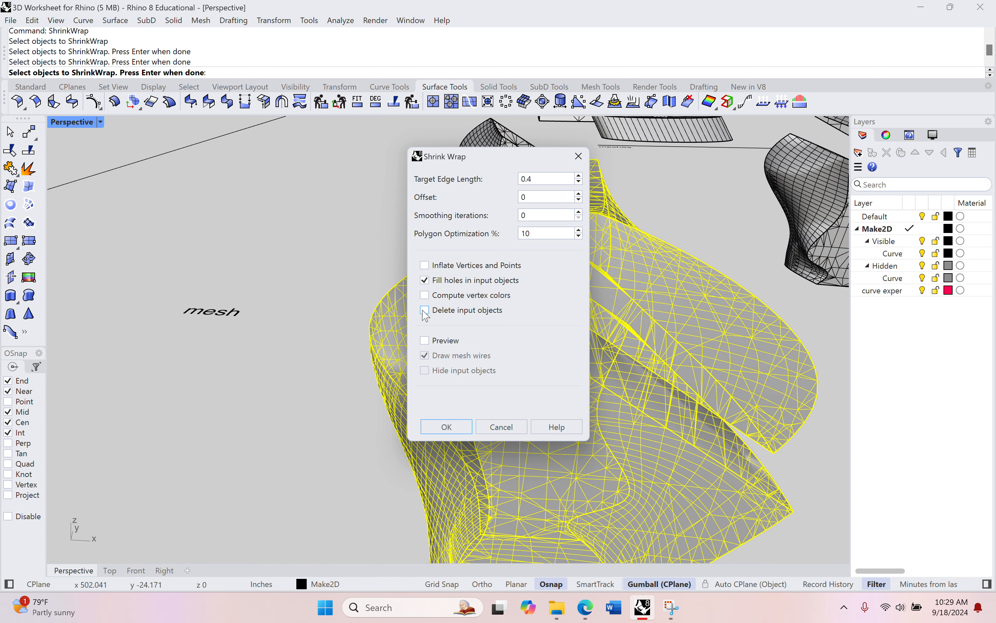
click(446, 428)
Undo the 0.4 ShrinkWrap
mouse_move(320, 452)
right_down()
mouse_move(305, 420)
mouse_move(307, 433)
right_up()
click(307, 434)
shift+right_drag(417, 371, 349, 251)
key(ctrl+z)
ShrinkWrap both trimmed mesh pieces with a target edge length of 0.5
text(ShrinkWrap)
key(Return)
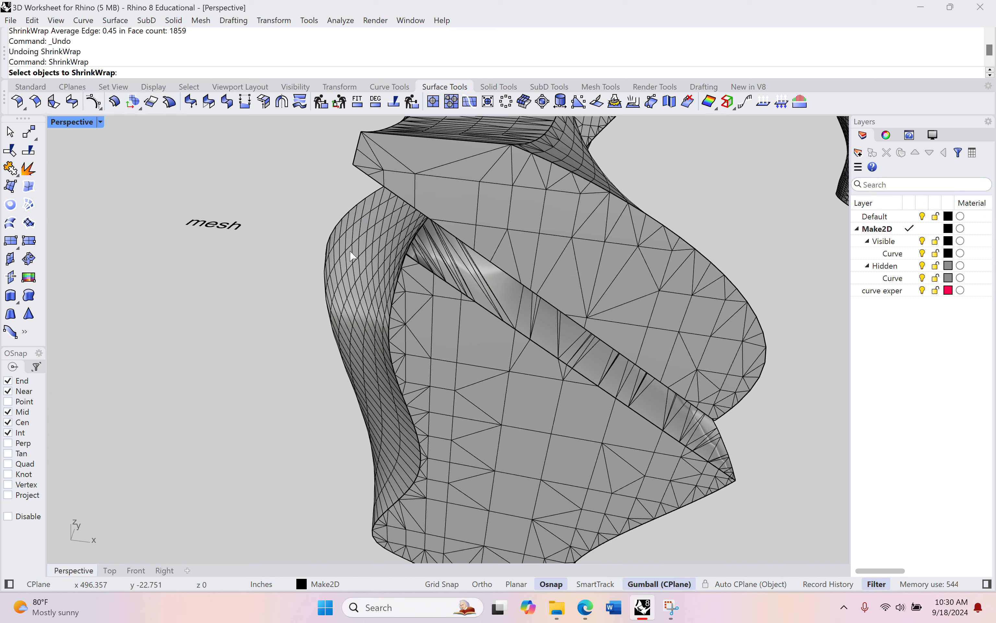
click(406, 168)
click(390, 284)
key(Return)
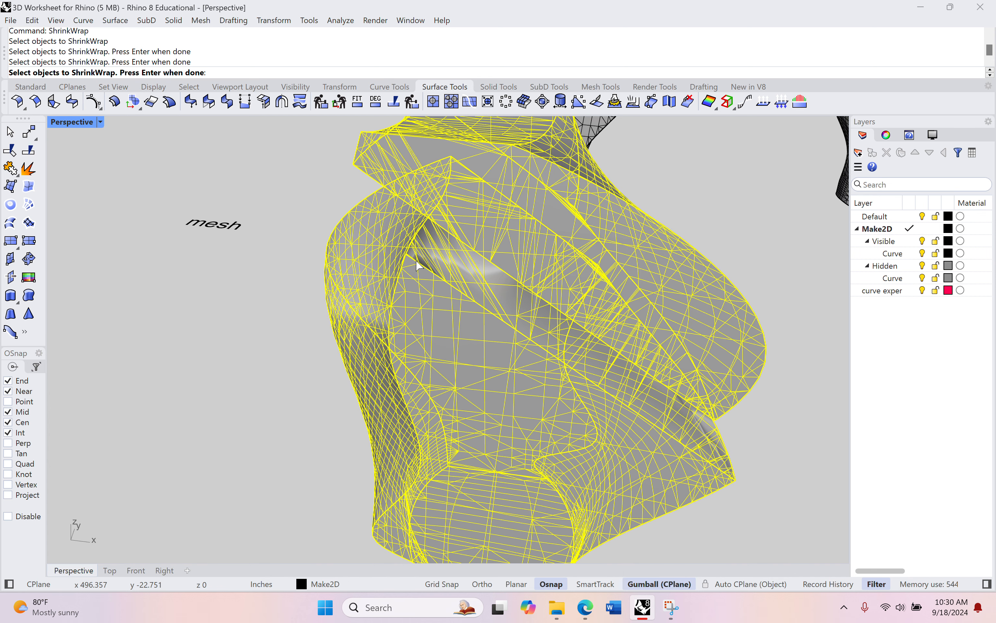
click(579, 176)
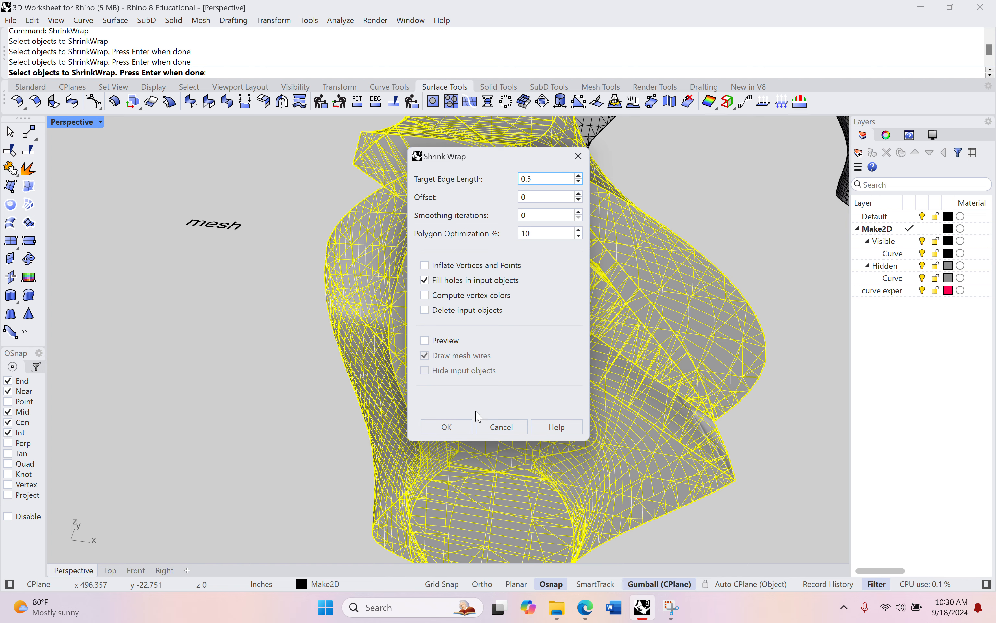
click(447, 427)
Delete the selected mesh object and select another closed mesh
key(Delete)
click(576, 412)
drag(539, 381, 783, 408)
right_drag(498, 243, 462, 307)
scroll(366, 302, down, 9)
scroll(366, 302, up, 5)
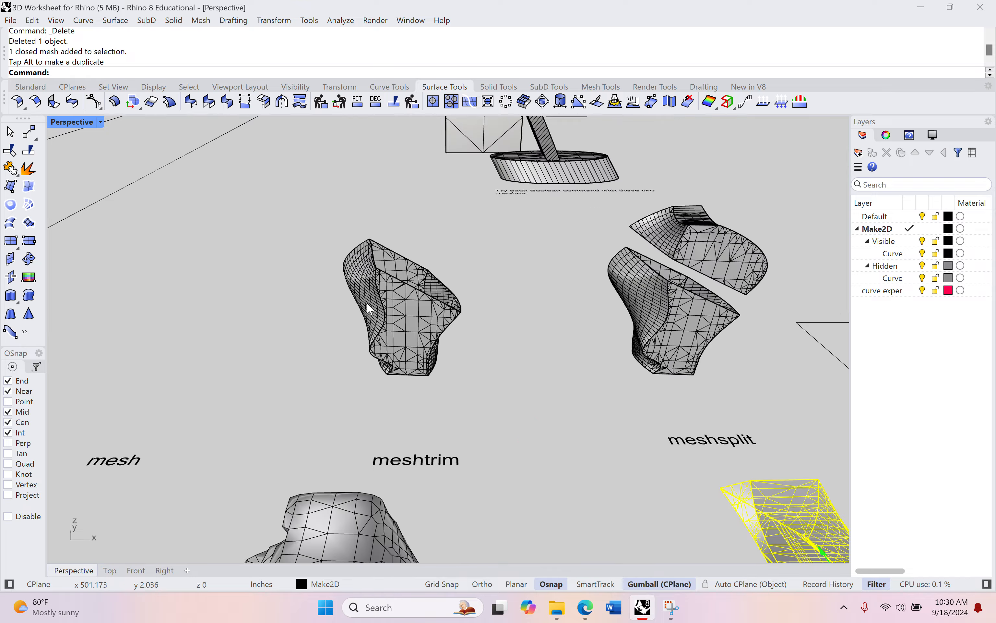
Inspect the worksheet's overall layout and the objects on the Surfaces board
right_drag(367, 302, 331, 283)
scroll(416, 293, down, 5)
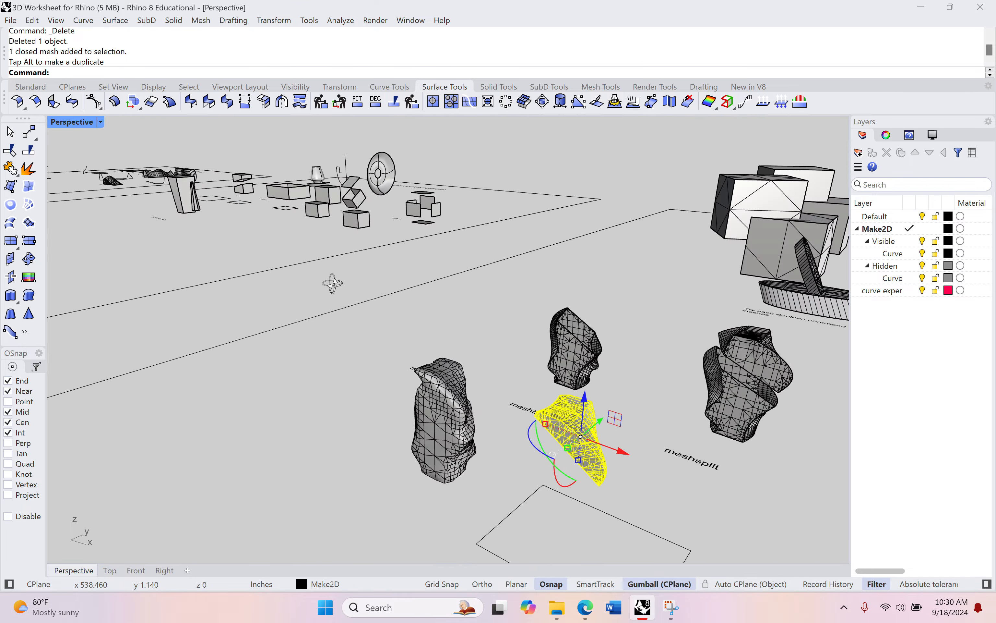
scroll(334, 284, down, 6)
scroll(346, 313, up, 8)
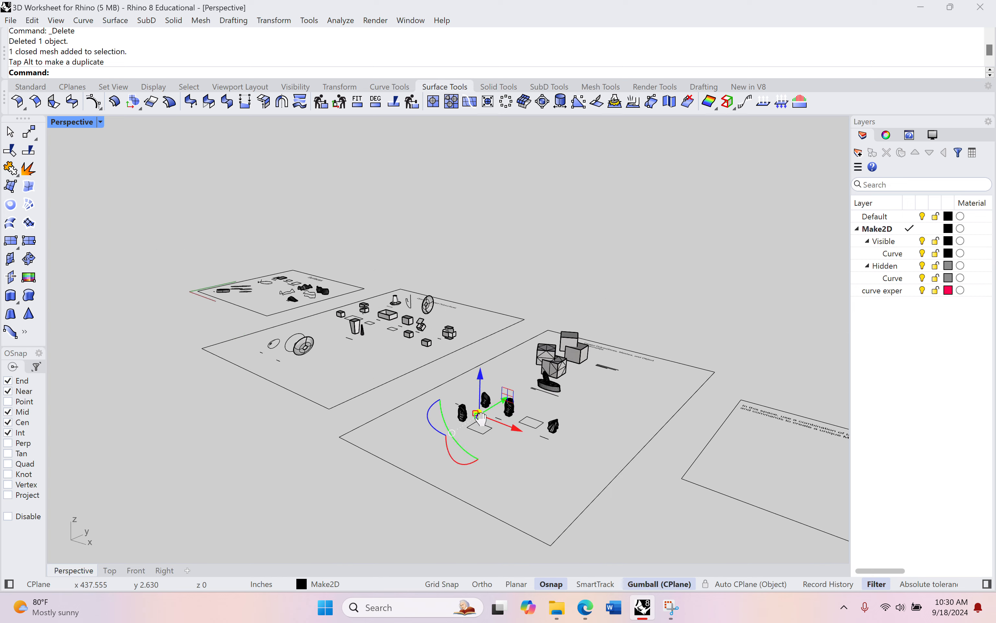
scroll(481, 359, up, 3)
scroll(481, 360, up, 8)
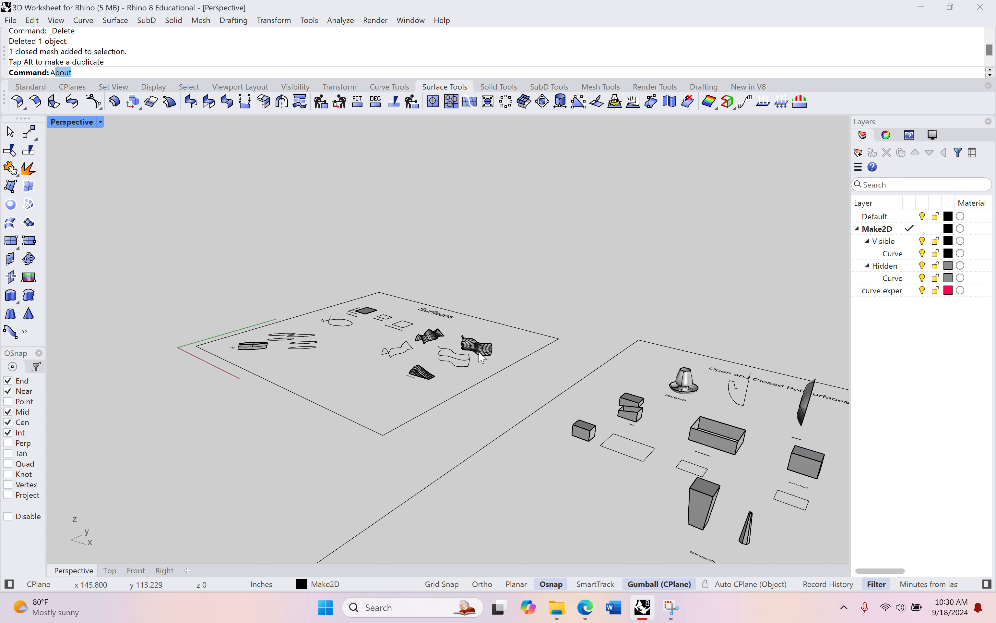
text(A)
scroll(484, 359, down, 10)
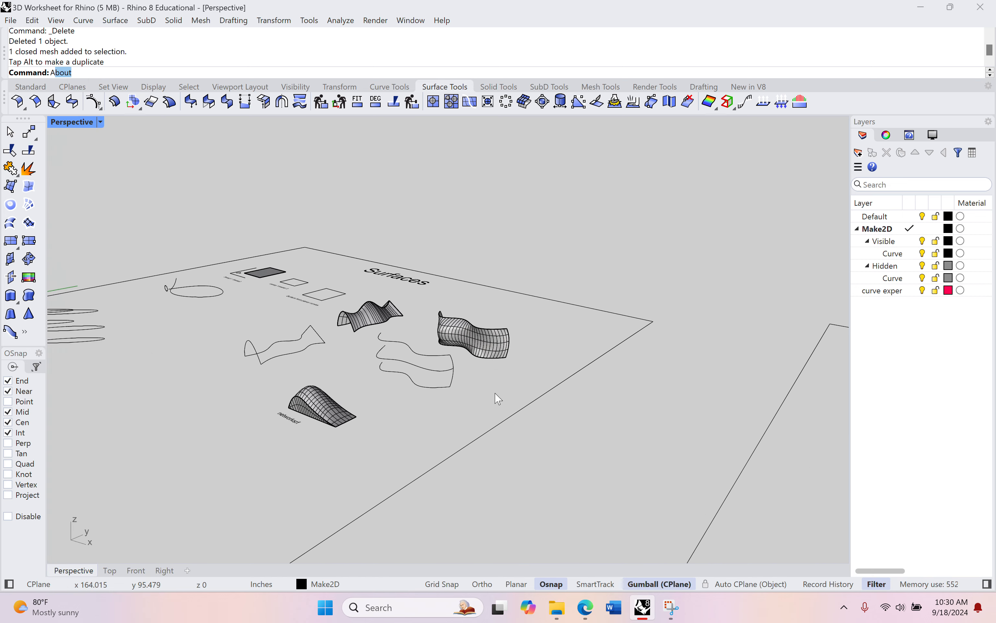
scroll(467, 343, down, 2)
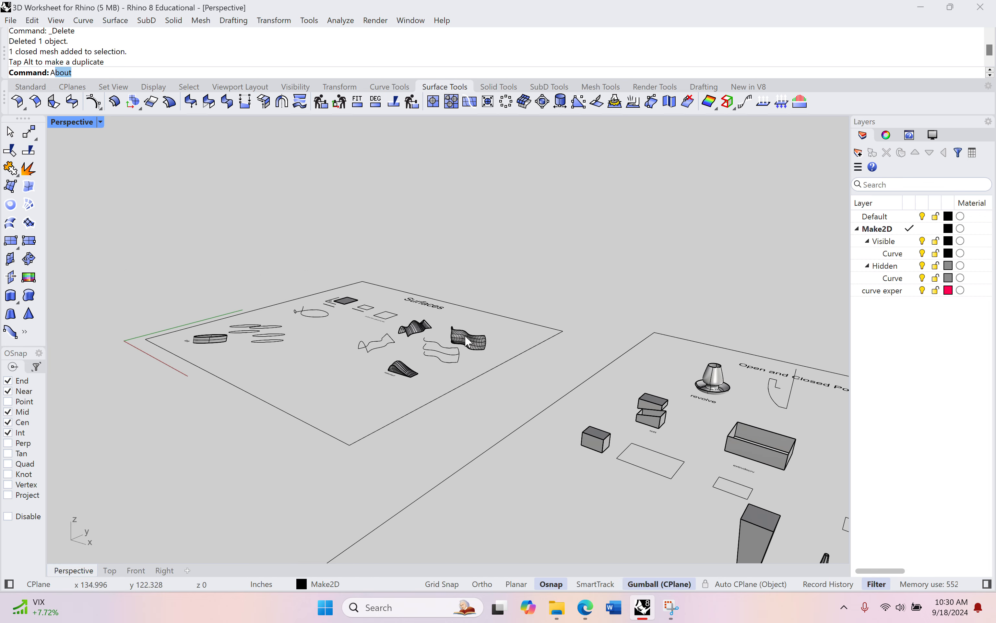
scroll(461, 338, up, 3)
scroll(459, 337, up, 3)
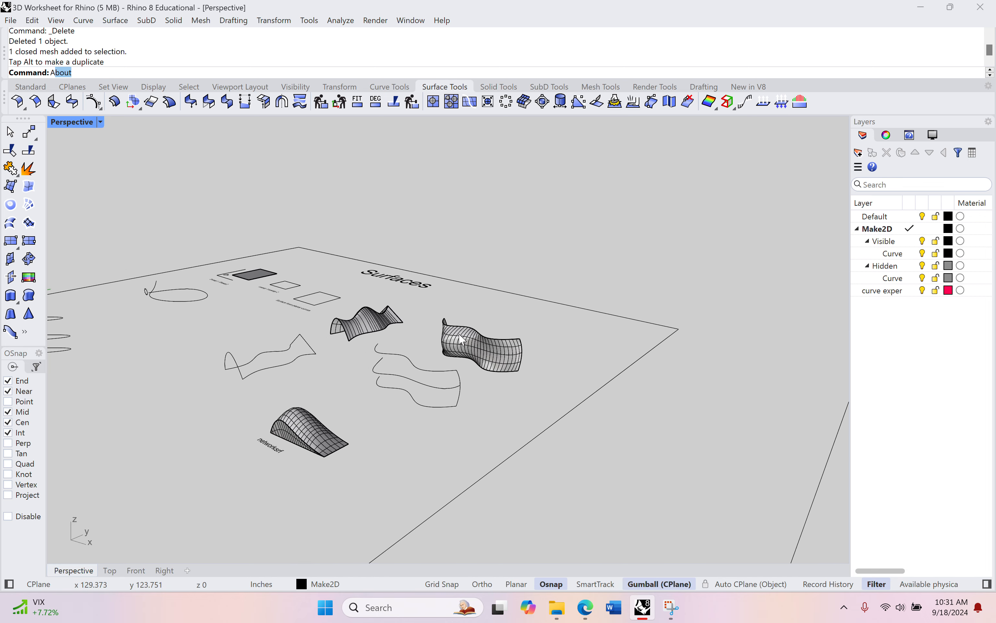
scroll(462, 367, down, 8)
Inspect the mesh results near the meshtrim and meshsplit labels and the unique Mesh object area
right_drag(462, 367, 597, 408)
scroll(503, 417, up, 8)
shift+right_drag(440, 398, 573, 350)
scroll(420, 300, up, 5)
scroll(405, 309, down, 3)
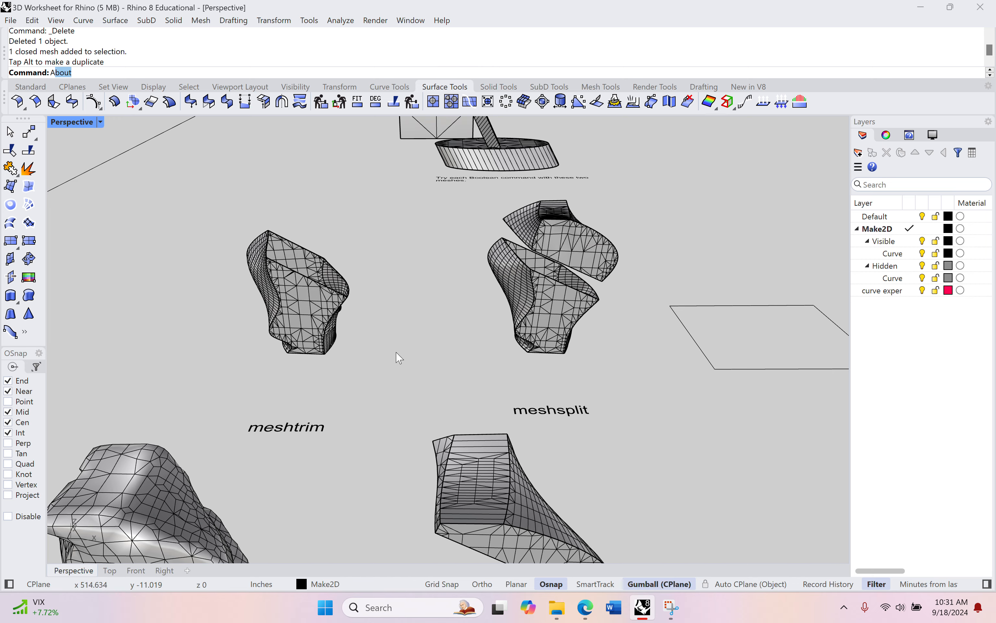
shift+right_drag(399, 358, 500, 248)
right_drag(468, 295, 497, 282)
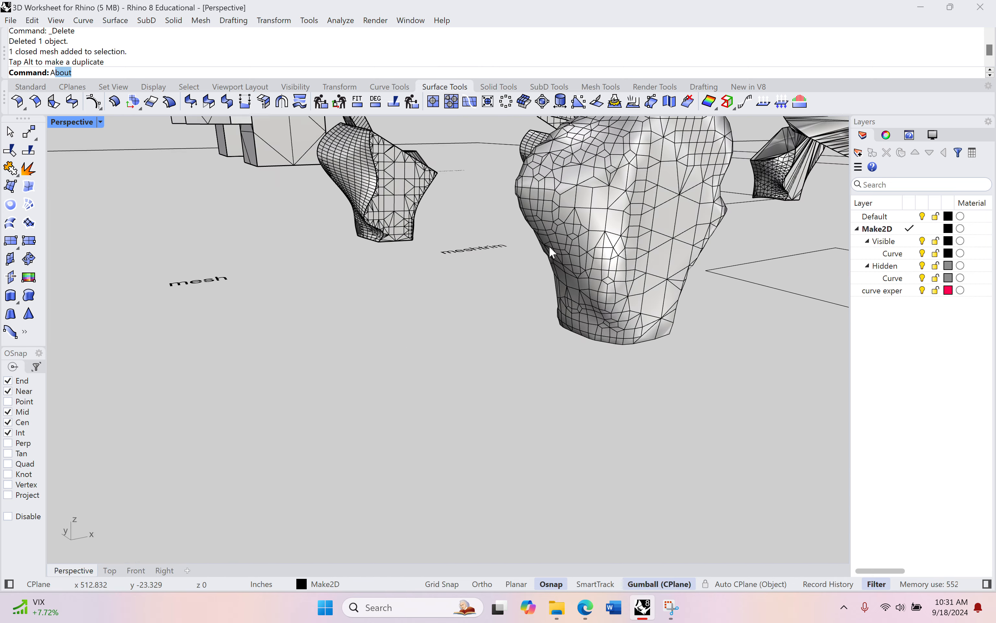
shift+right_drag(549, 246, 465, 371)
scroll(490, 357, down, 5)
shift+right_drag(576, 268, 432, 350)
scroll(414, 310, up, 5)
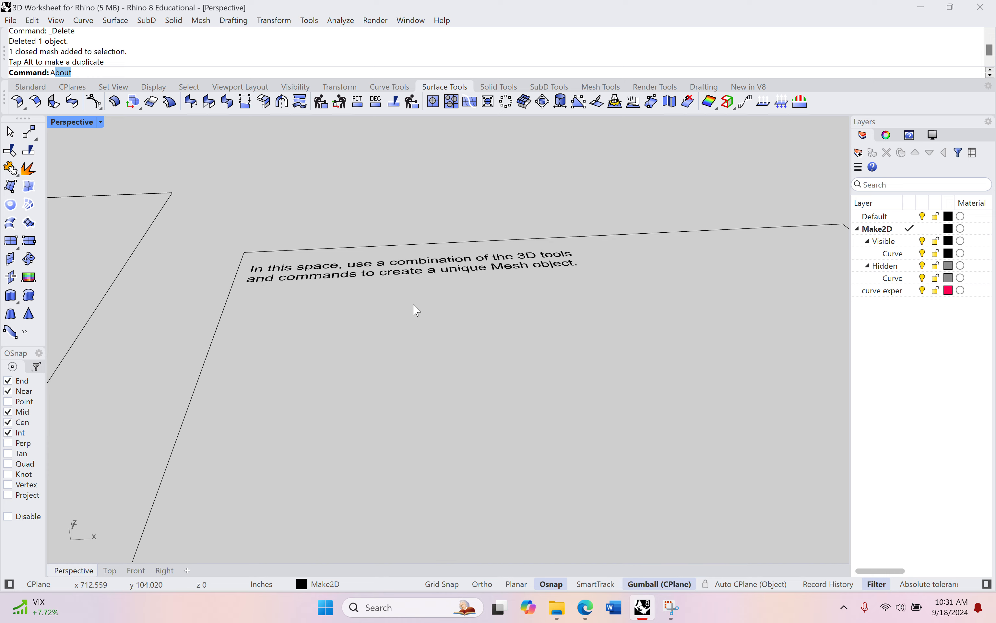
Look over the full worksheet with all of its boards
shift+right_drag(469, 396, 481, 421)
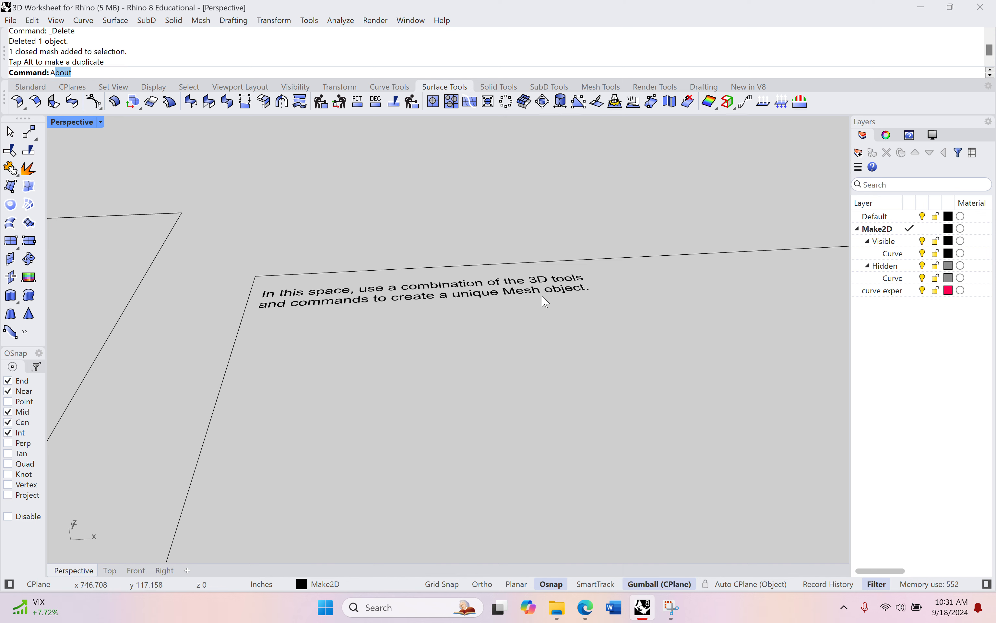
scroll(581, 307, down, 6)
shift+right_drag(318, 347, 447, 288)
scroll(535, 363, up, 3)
right_drag(642, 363, 626, 379)
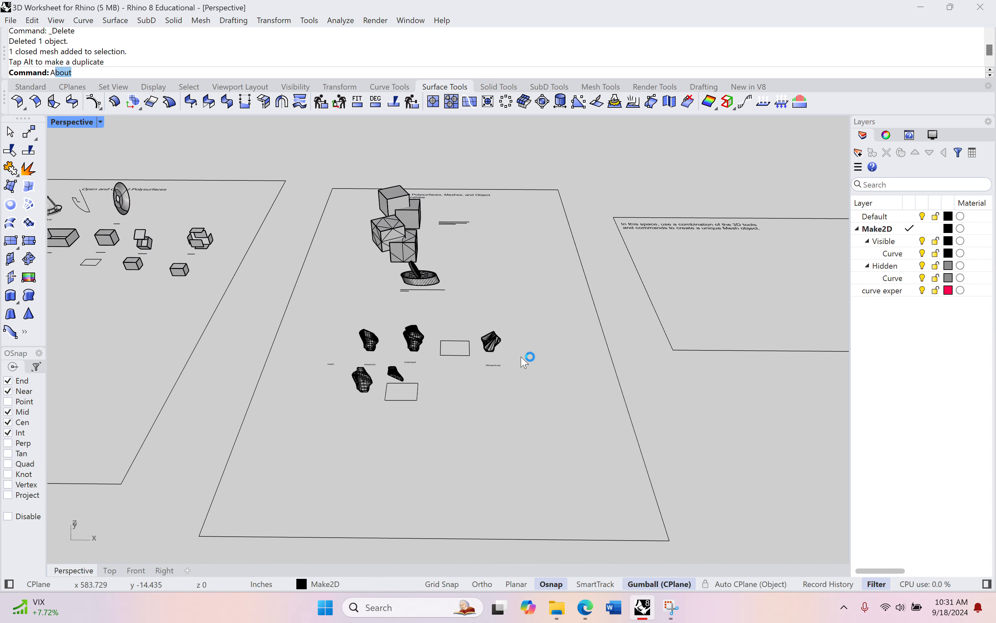
shift+right_drag(528, 359, 582, 404)
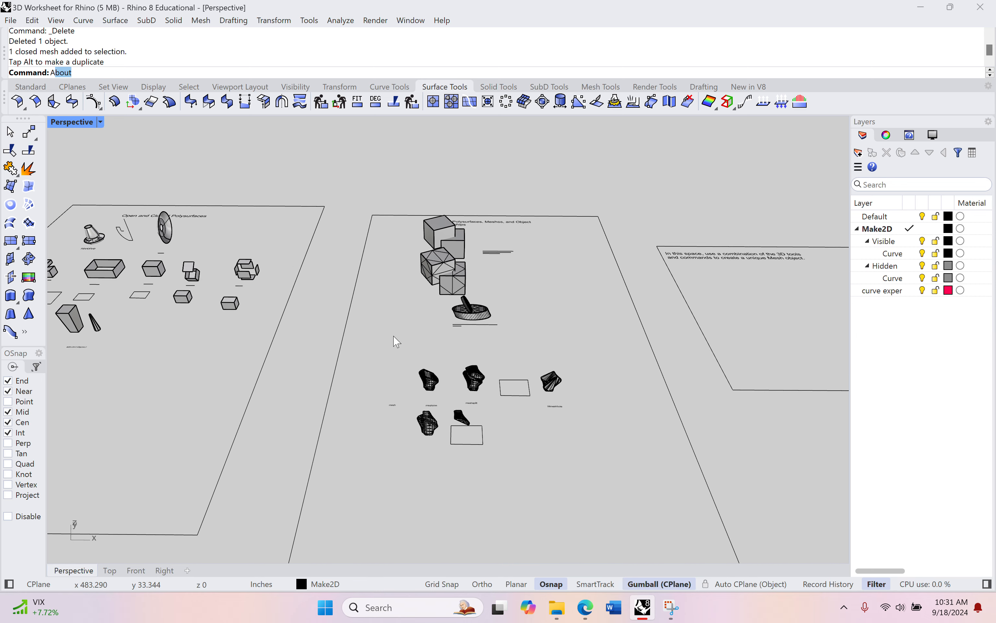
shift+right_drag(395, 340, 613, 333)
scroll(537, 321, down, 4)
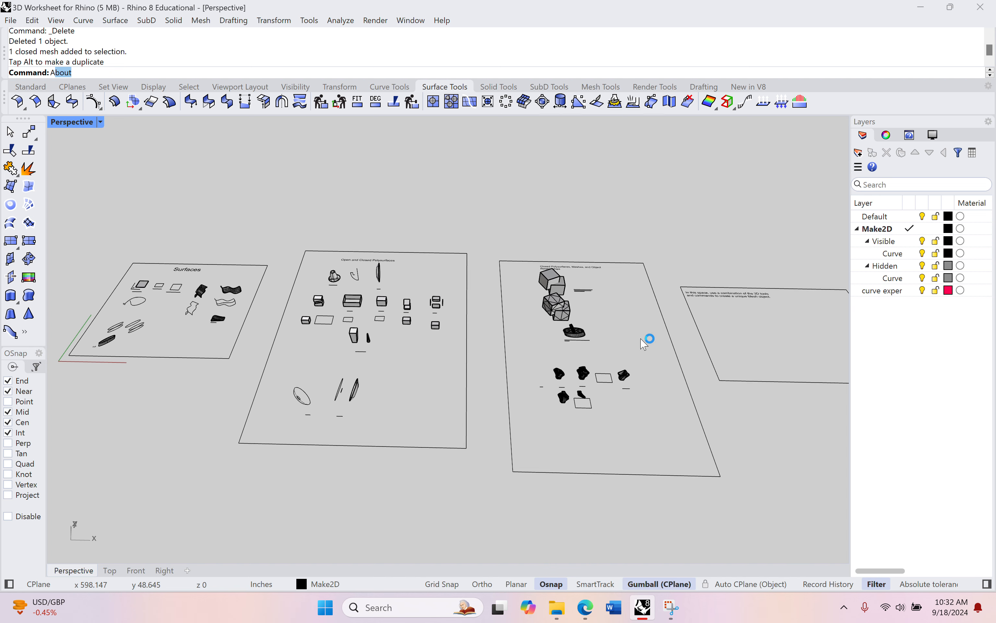
right_drag(641, 339, 641, 327)
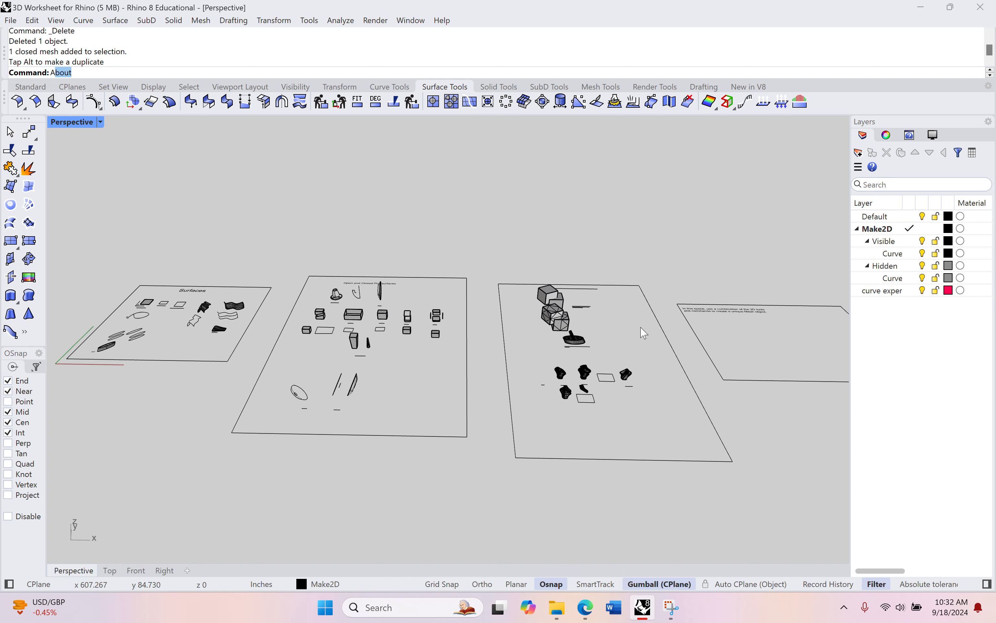